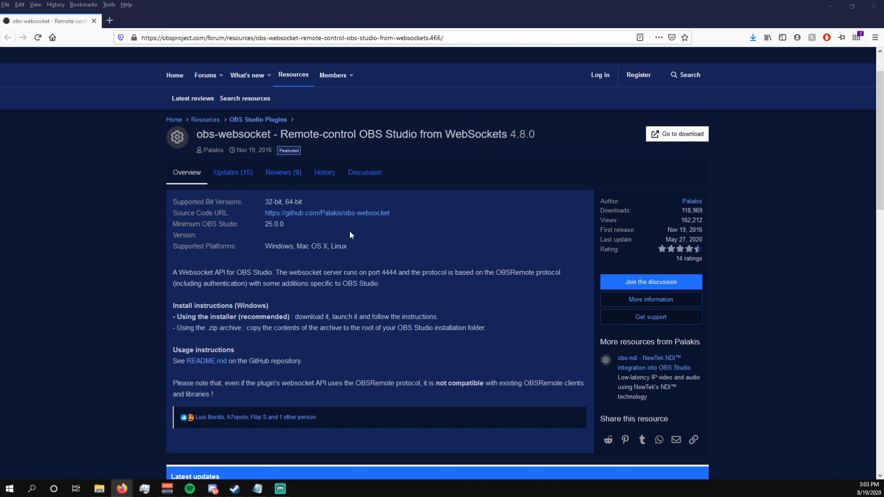
pyautogui.scroll(-4, 349, 233)
pyautogui.scroll(4, 348, 232)
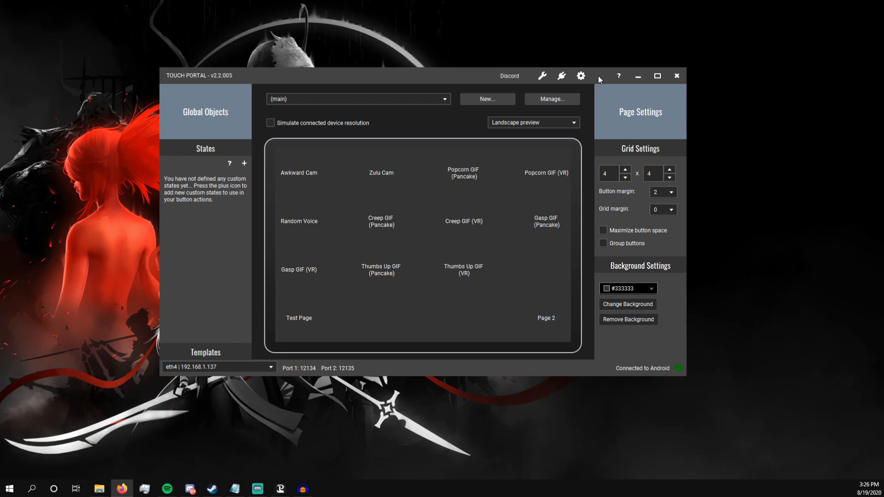
# - Switch to Touch Portal, check its Twitch connection settings, and save the settings
pyautogui.click(582, 77)
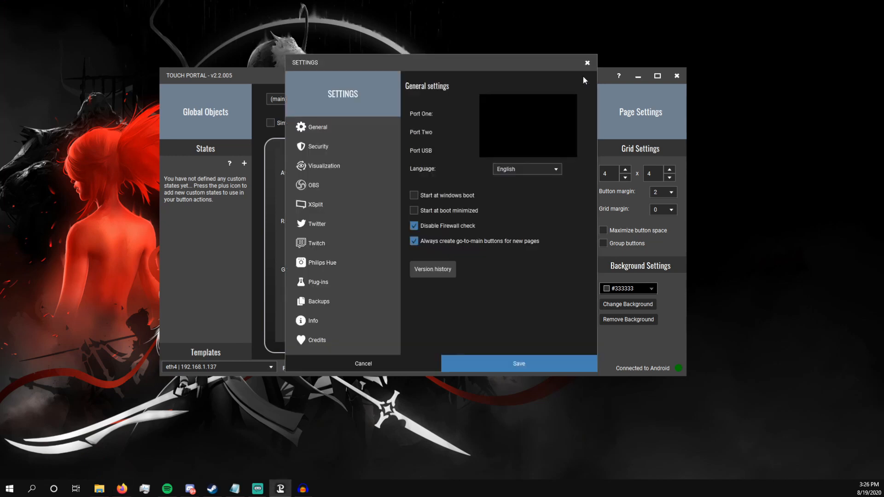
pyautogui.click(323, 244)
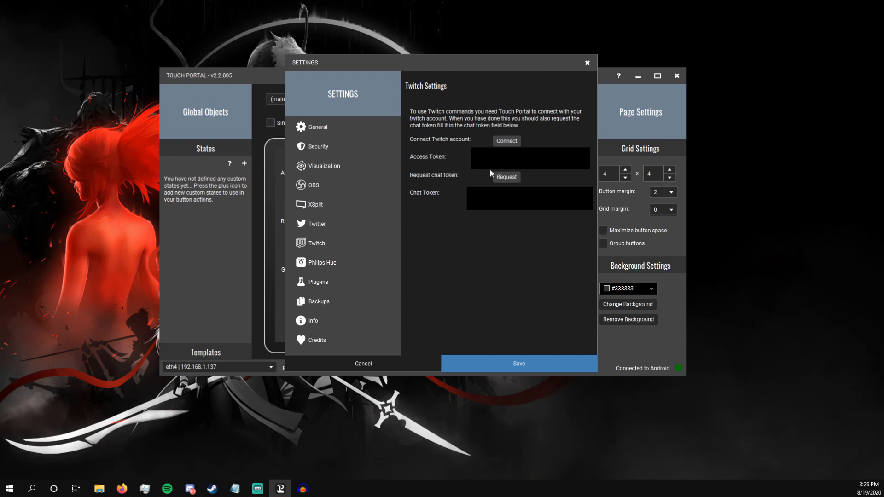
pyautogui.click(498, 363)
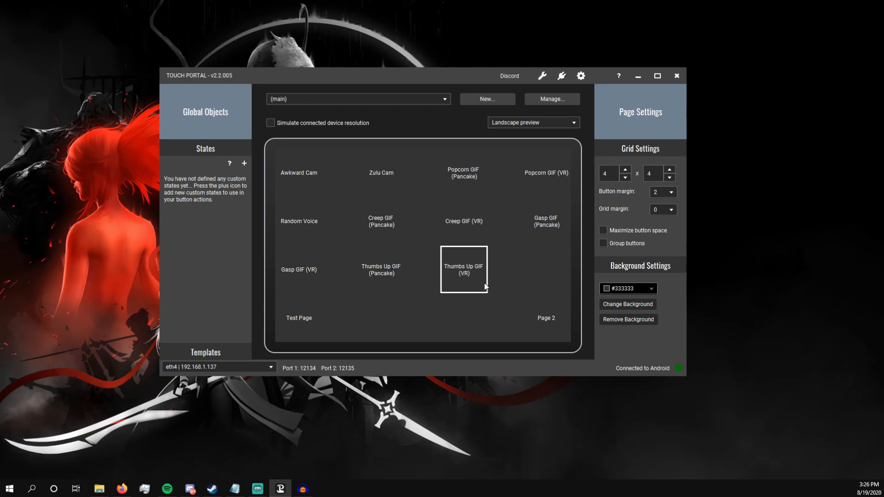
# - Open an empty touch button for editing and look through the available Twitch actions and events
pyautogui.click(484, 287)
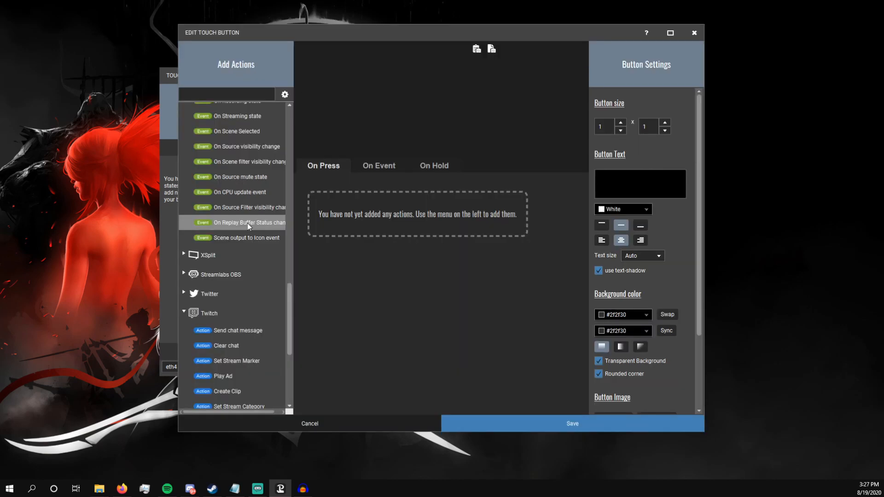
pyautogui.scroll(-5, 248, 223)
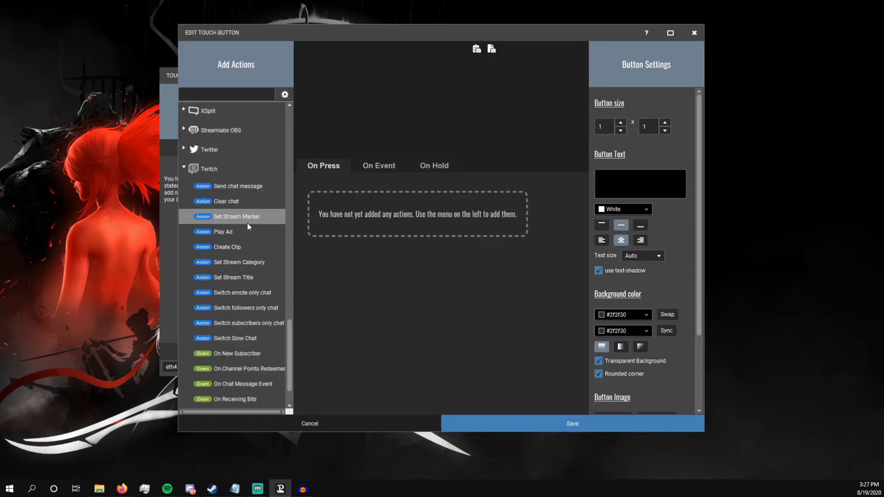
pyautogui.scroll(-2, 248, 223)
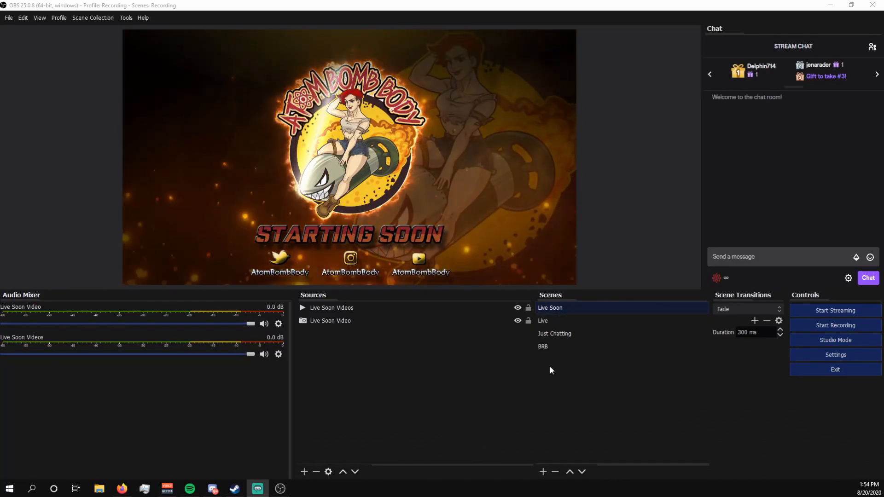
# - Switch to OBS and add a new scene named Popcorn GIF YAY
pyautogui.click(544, 472)
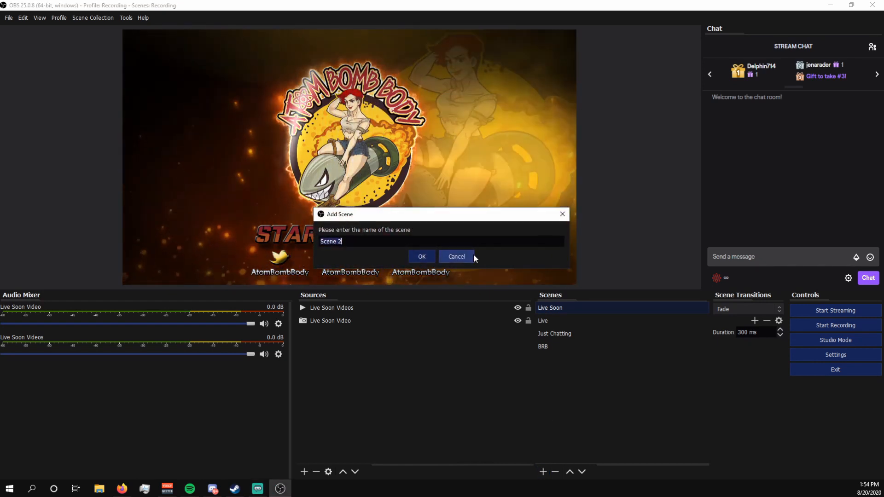
pyautogui.write('Popcorn ')
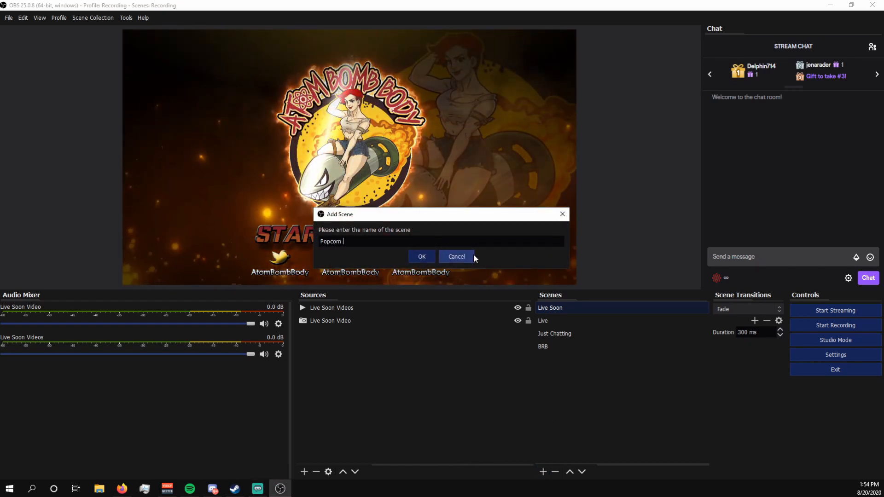
pyautogui.write('GlF YAY')
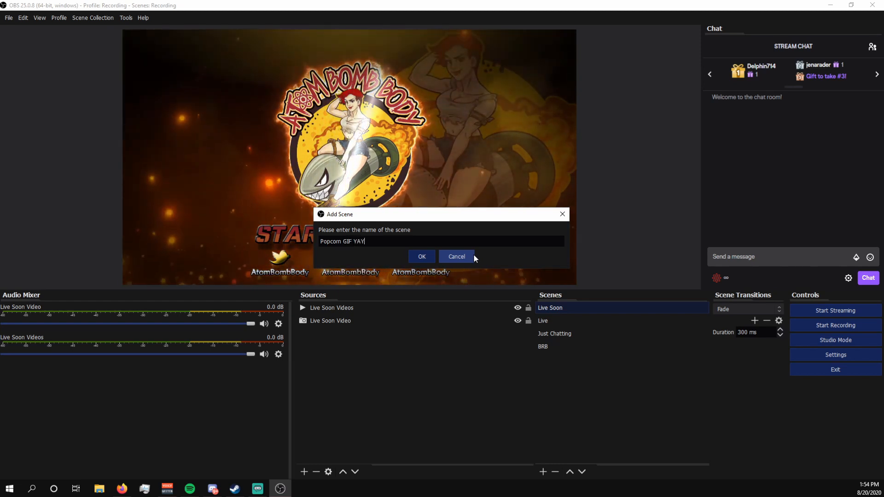
pyautogui.click(420, 256)
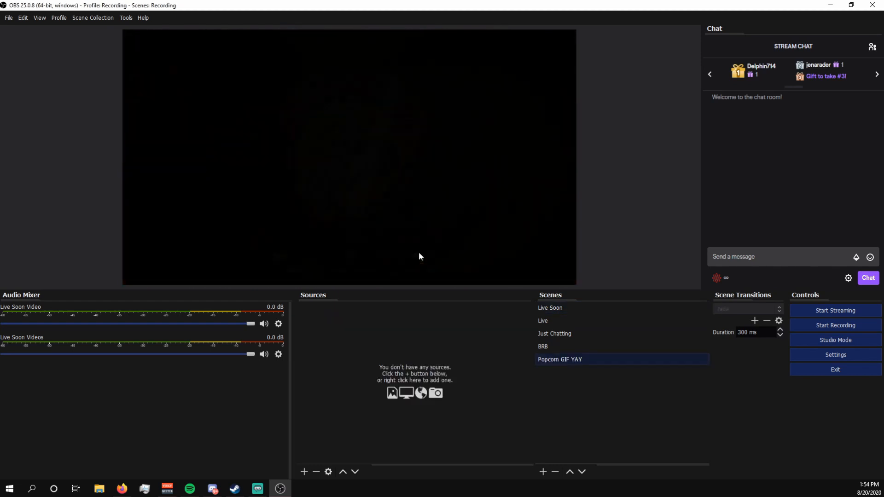
# - Add an image source named Popcorn GIF WOO to the new scene, using popcorn.gif from the Chat Commands folder
pyautogui.click(304, 472)
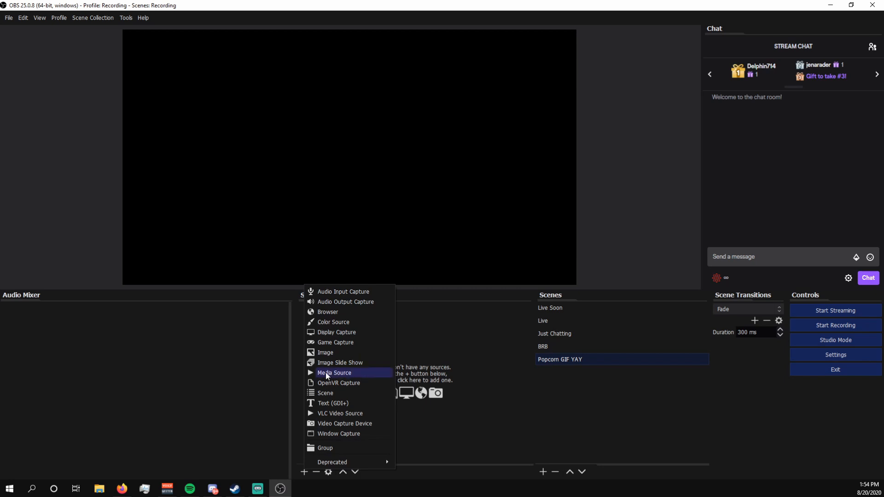
pyautogui.click(331, 354)
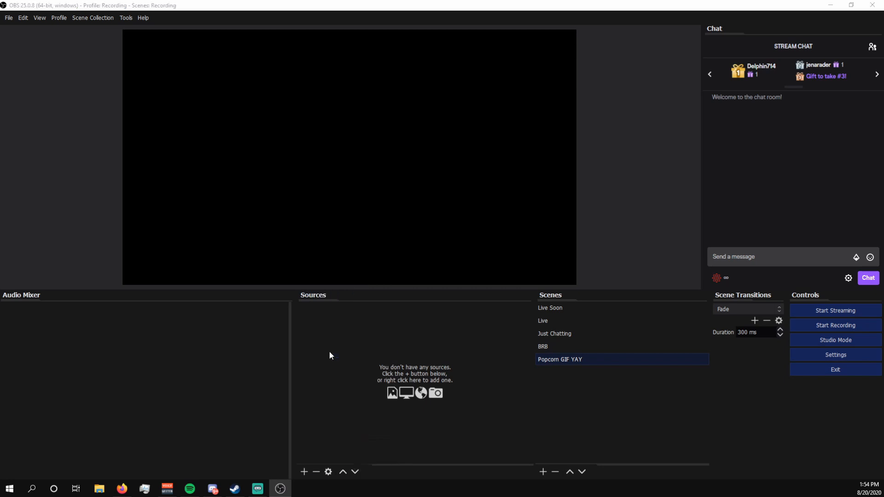
pyautogui.write('Popcorn GIF WOO')
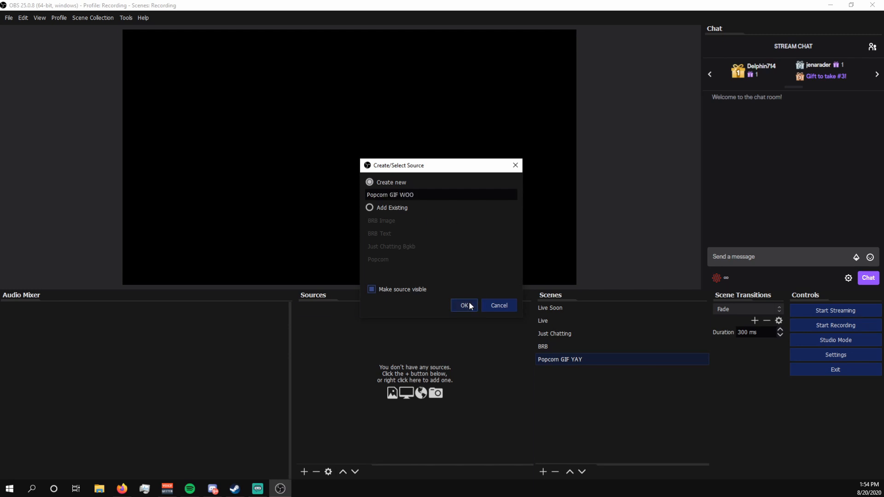
pyautogui.click(469, 302)
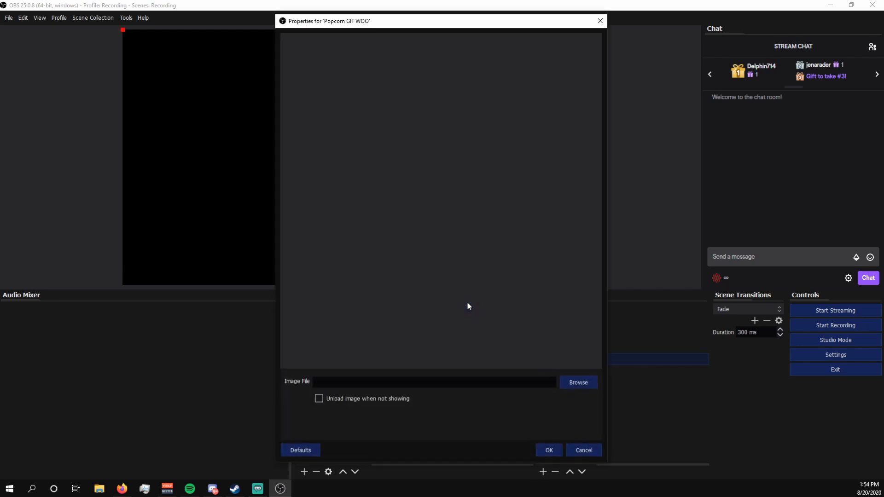
pyautogui.click(577, 383)
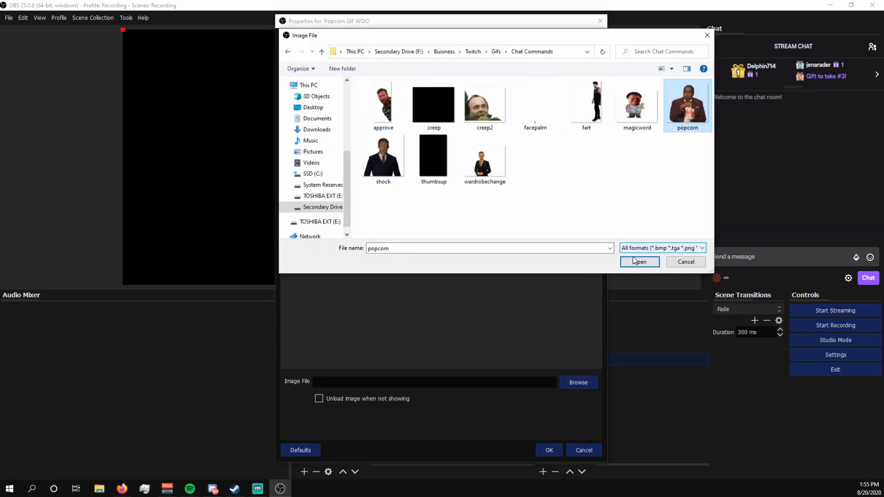
pyautogui.click(631, 259)
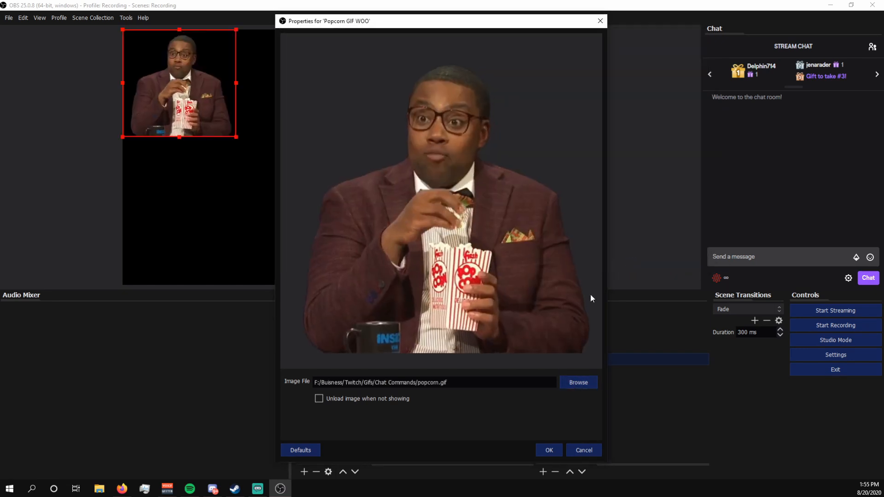
pyautogui.click(548, 449)
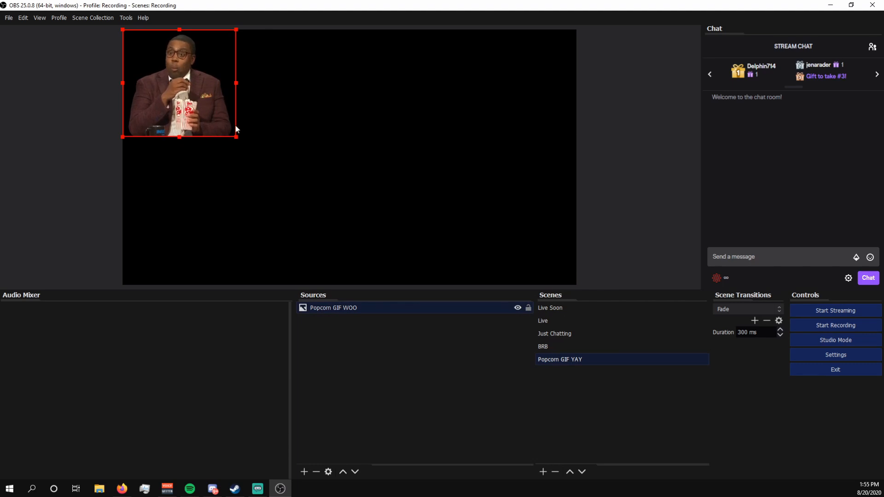
# - Enlarge the popcorn image and place it near the middle of the canvas's bottom edge
pyautogui.moveTo(236, 136); pyautogui.dragTo(277, 174)
pyautogui.moveTo(215, 123); pyautogui.dragTo(390, 234)
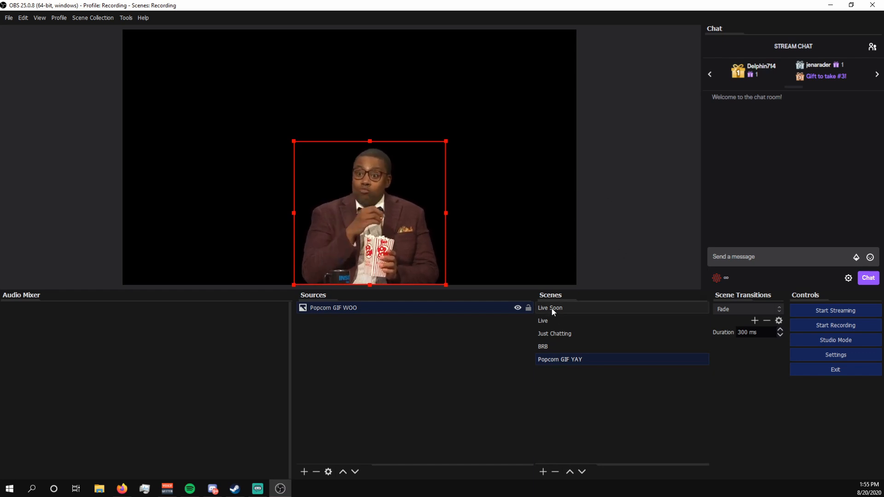
pyautogui.click(476, 253)
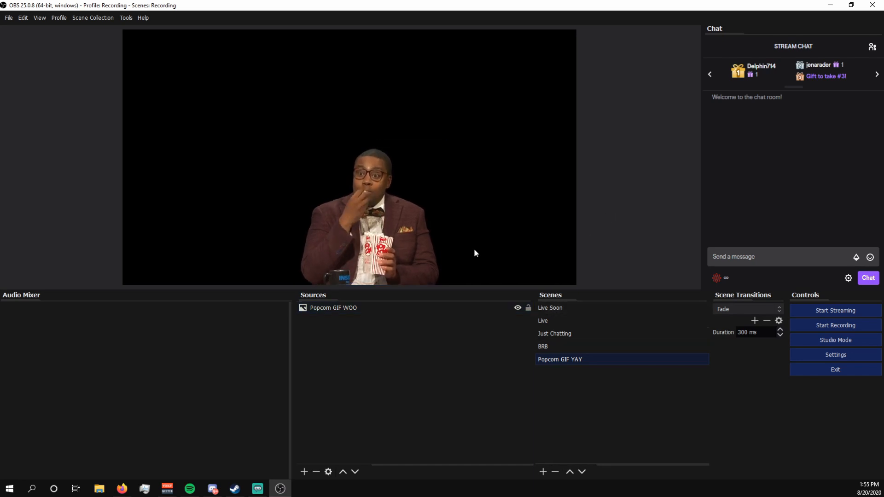
# - Add the existing Popcorn GIF YAY scene as a source in the Live Soon scene and place its figure in the canvas's lower-left corner
pyautogui.click(562, 310)
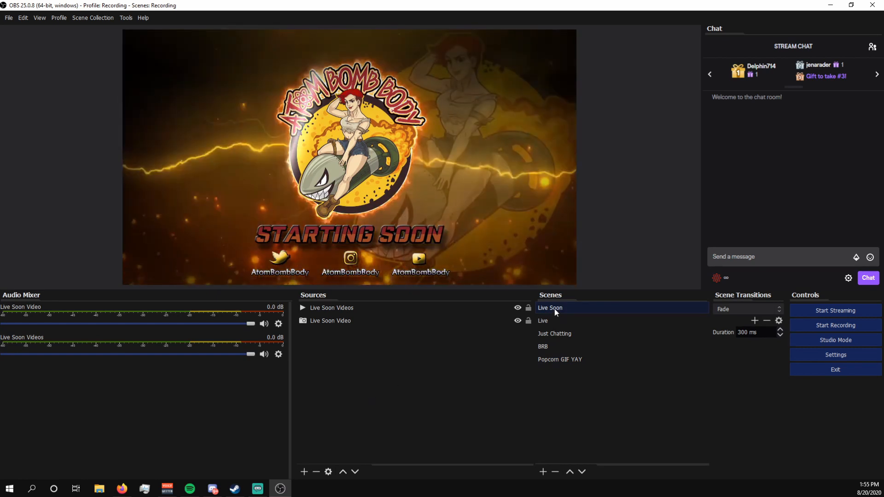
pyautogui.click(304, 472)
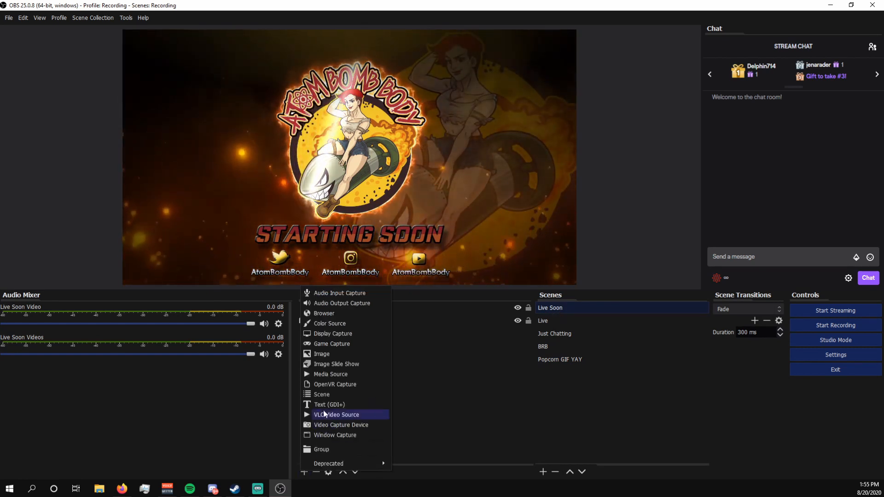
pyautogui.click(321, 395)
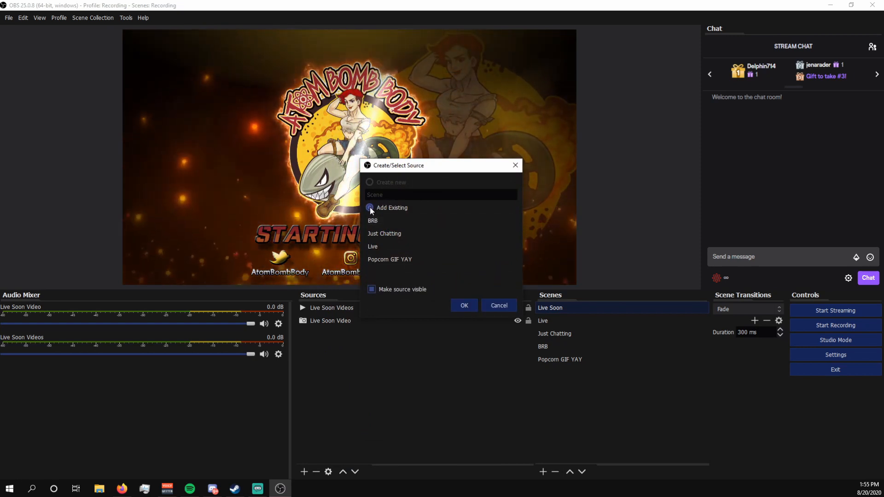
pyautogui.click(413, 259)
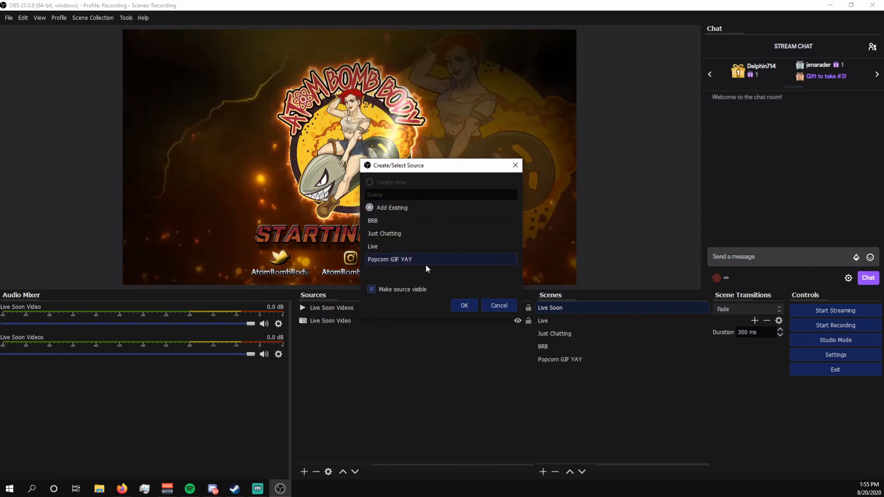
pyautogui.click(466, 306)
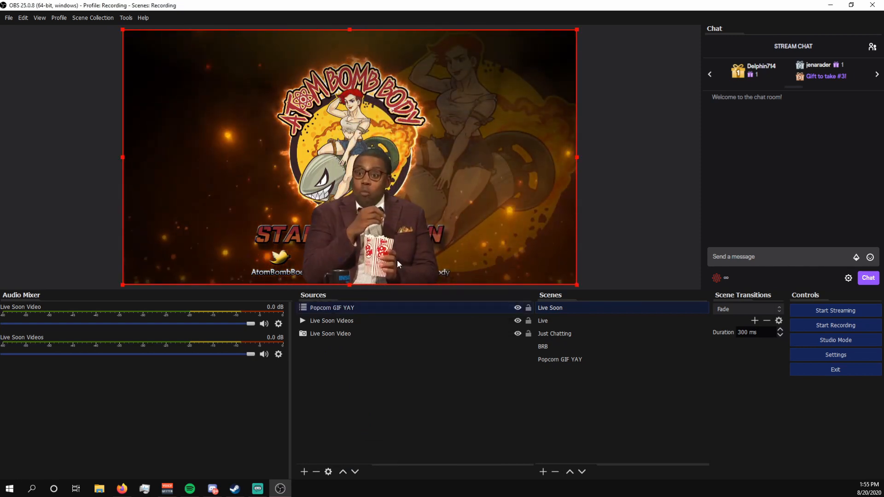
pyautogui.moveTo(372, 259); pyautogui.dragTo(198, 258)
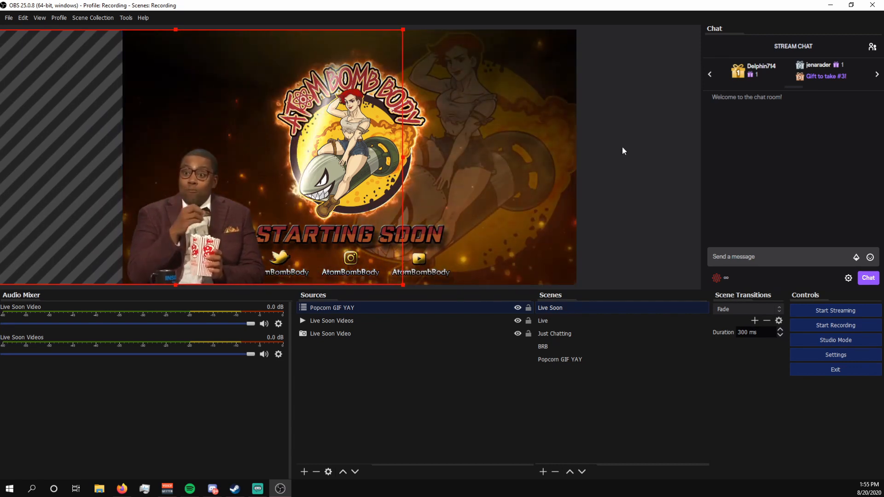
pyautogui.click(626, 220)
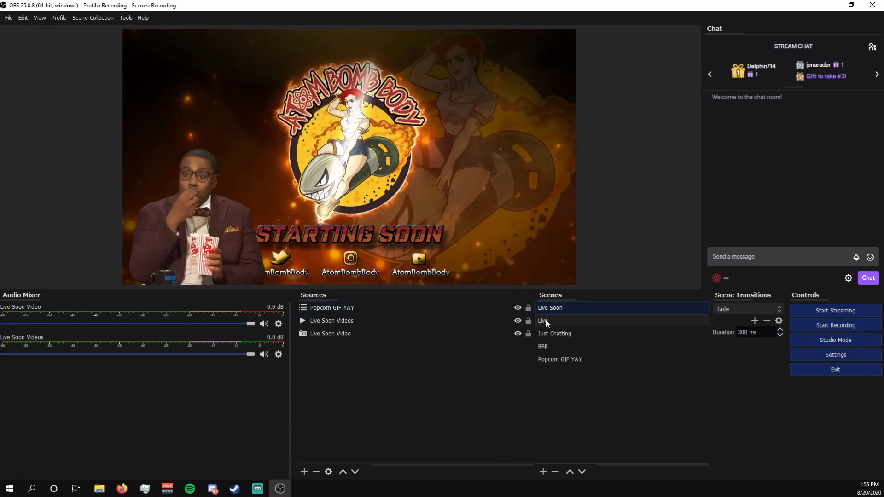
# - Add the existing Popcorn GIF YAY scene as a source in the Just Chatting scene
pyautogui.click(557, 332)
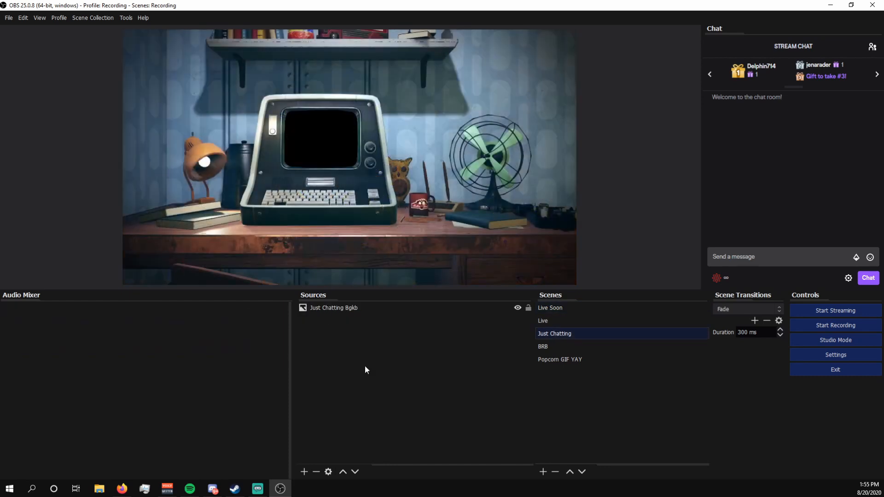
pyautogui.click(304, 472)
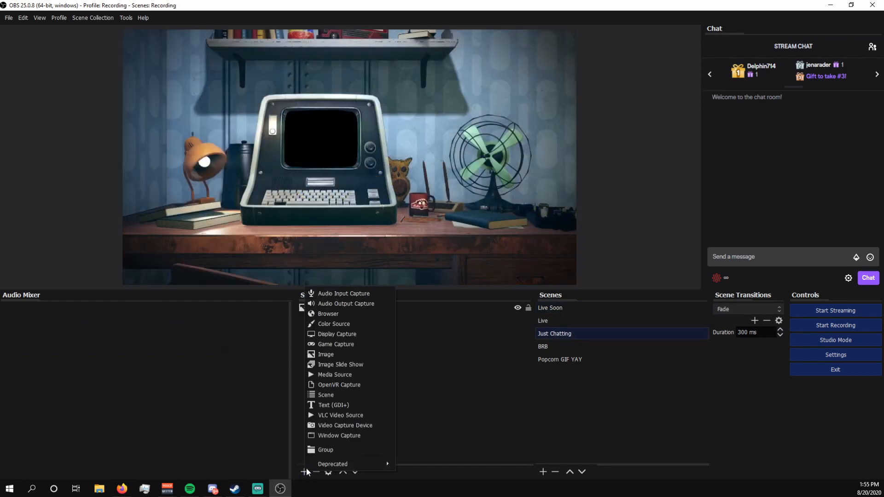
pyautogui.click(336, 396)
pyautogui.click(398, 261)
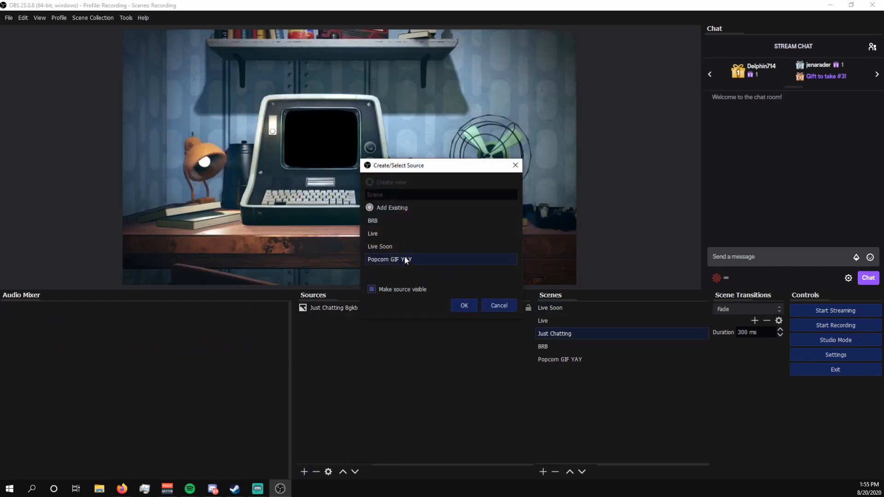
pyautogui.click(463, 305)
# - Shrink the Popcorn GIF YAY source and position it so the figure fits inside the retro computer's screen
pyautogui.moveTo(379, 257); pyautogui.dragTo(354, 232)
pyautogui.moveTo(552, 260); pyautogui.dragTo(351, 125)
pyautogui.moveTo(264, 109); pyautogui.dragTo(344, 152)
pyautogui.moveTo(415, 165); pyautogui.dragTo(414, 165)
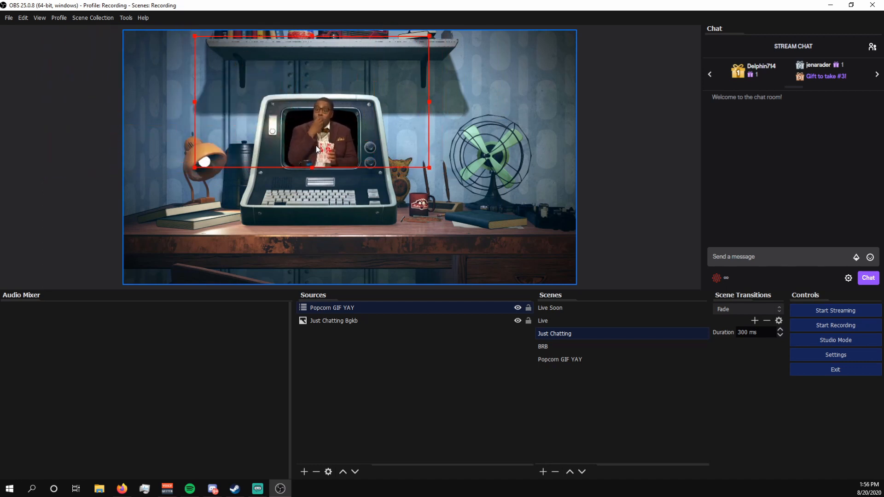
pyautogui.click(616, 169)
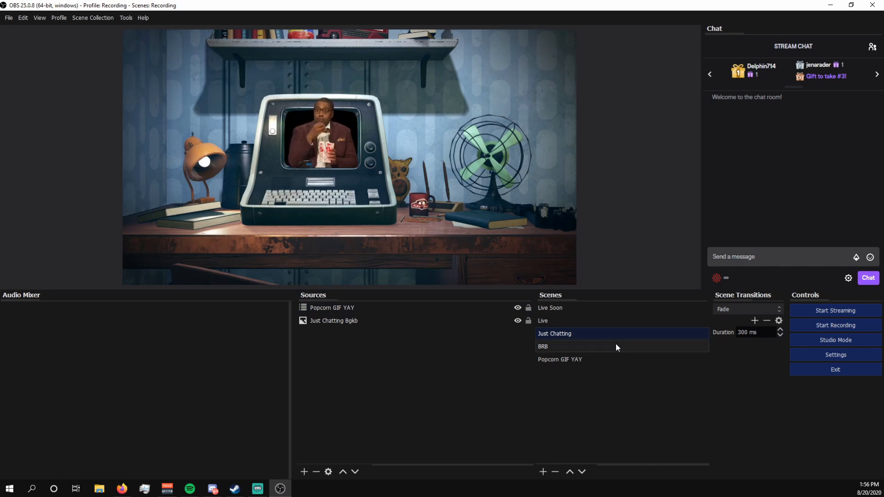
# - Hide the Popcorn GIF YAY source in the Live Soon scene
pyautogui.click(570, 358)
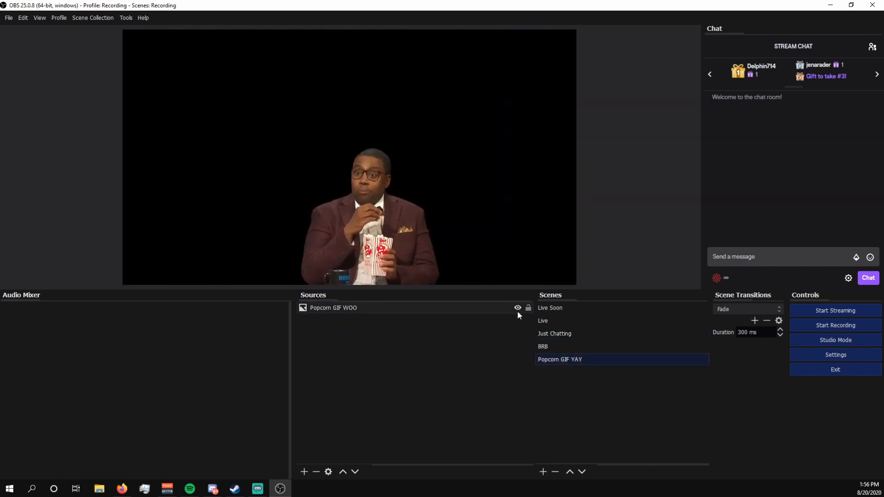
pyautogui.click(553, 310)
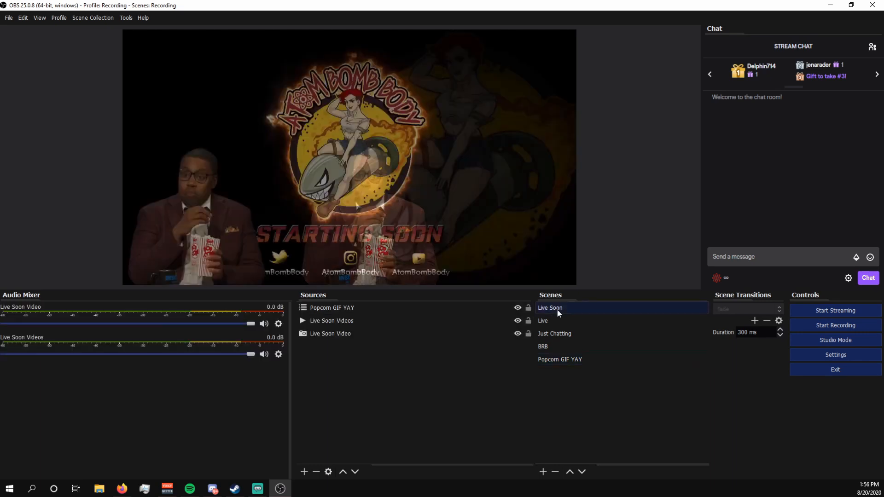
pyautogui.click(518, 308)
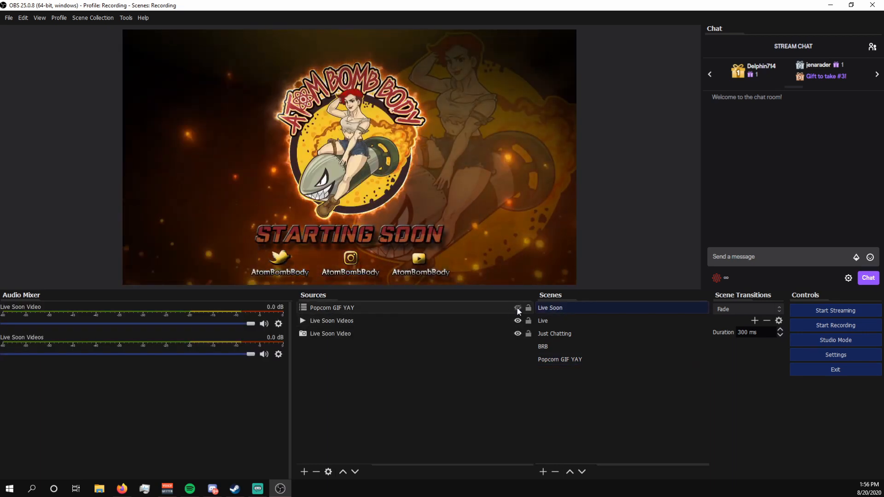
# - Hide the Popcorn GIF YAY source in the Just Chatting scene
pyautogui.click(554, 332)
pyautogui.click(518, 308)
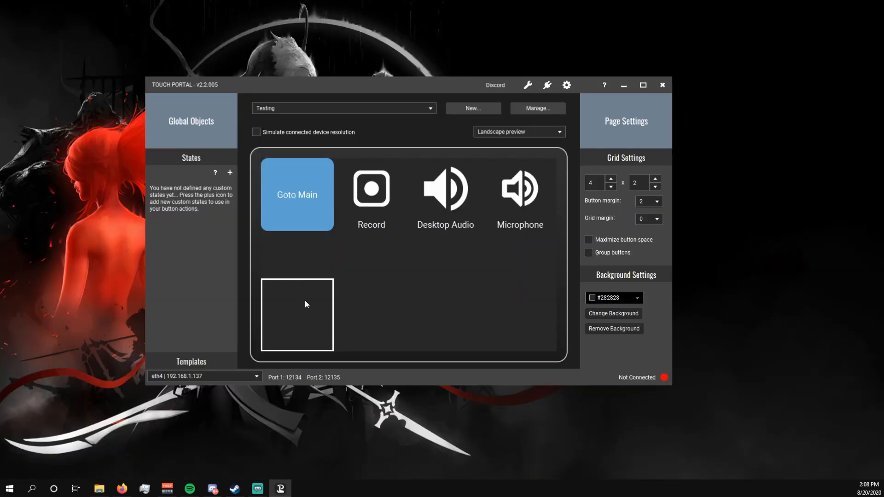
# - In Touch Portal, create a button labelled "Popcorn GIF" in the first empty slot of the Testing page's second row and save it
pyautogui.click(418, 280)
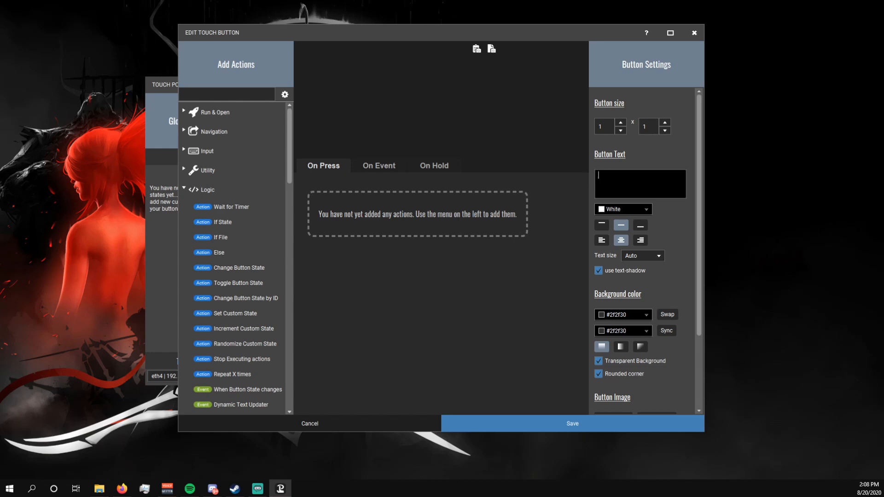
pyautogui.write('Popcorn GIF')
pyautogui.click(528, 418)
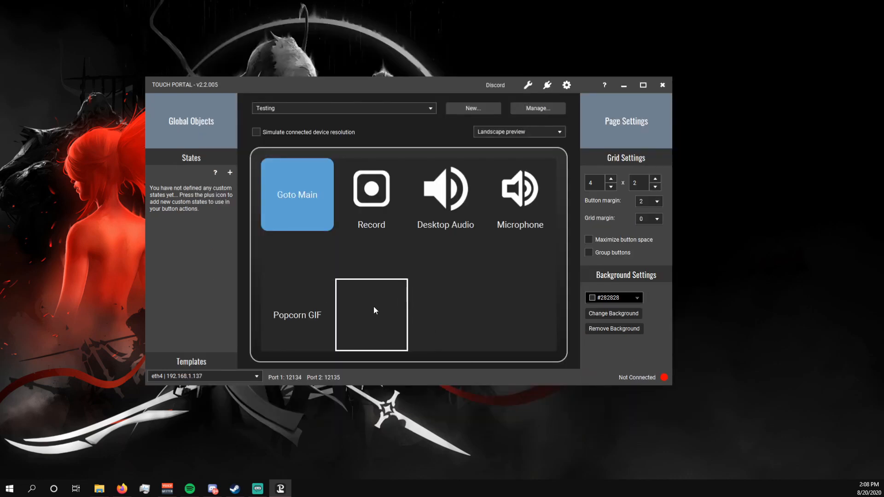
# - Give the Popcorn GIF button the open-eye icon from the Flat White icon pack and align its text to the bottom
pyautogui.click(308, 317)
pyautogui.scroll(-2, 606, 209)
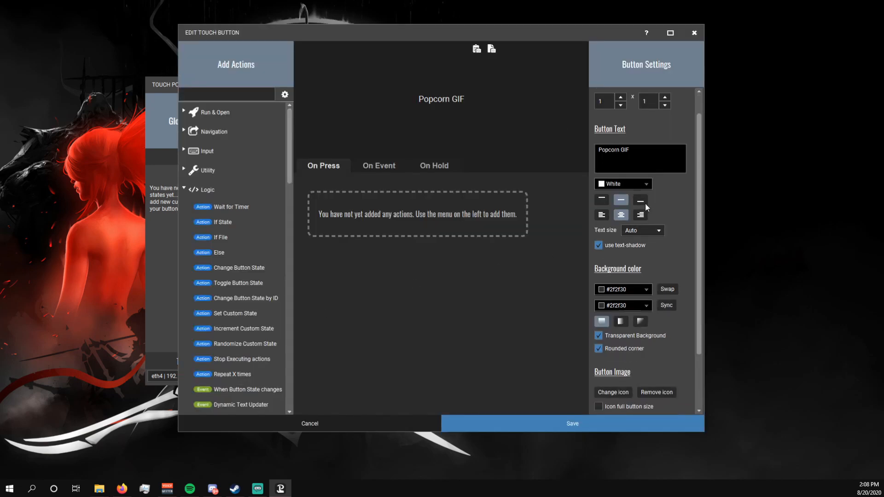
pyautogui.click(604, 393)
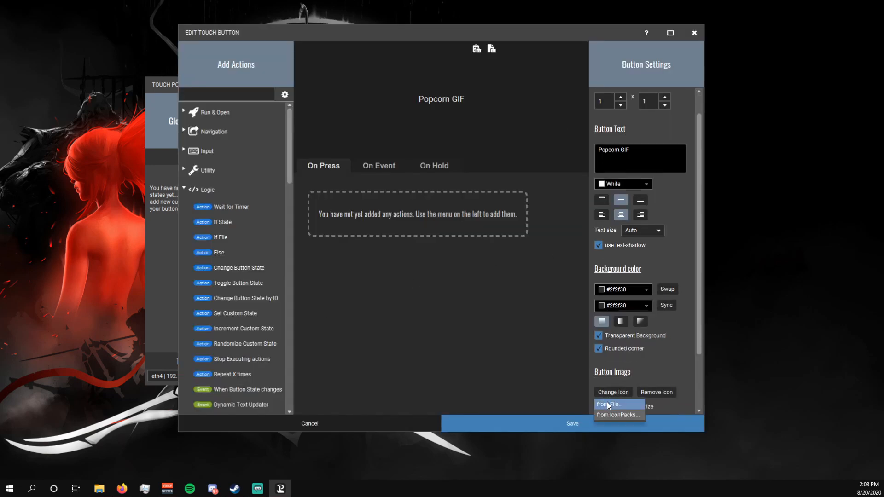
pyautogui.click(613, 416)
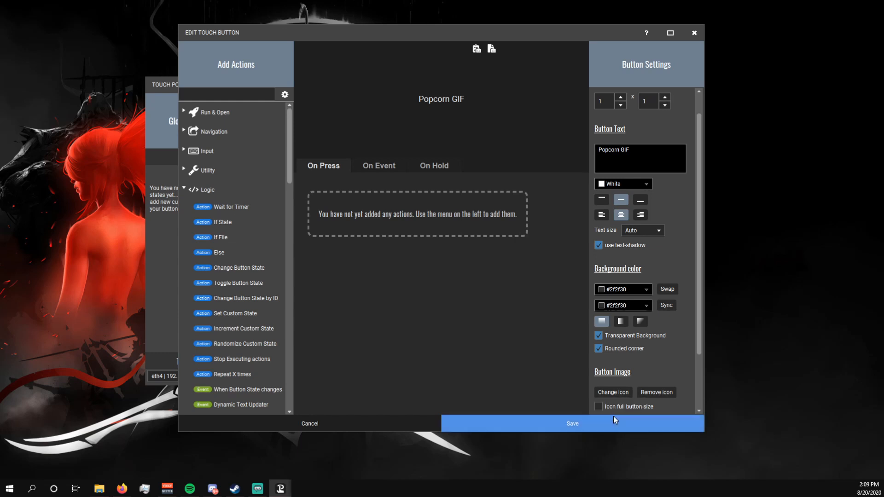
pyautogui.click(472, 233)
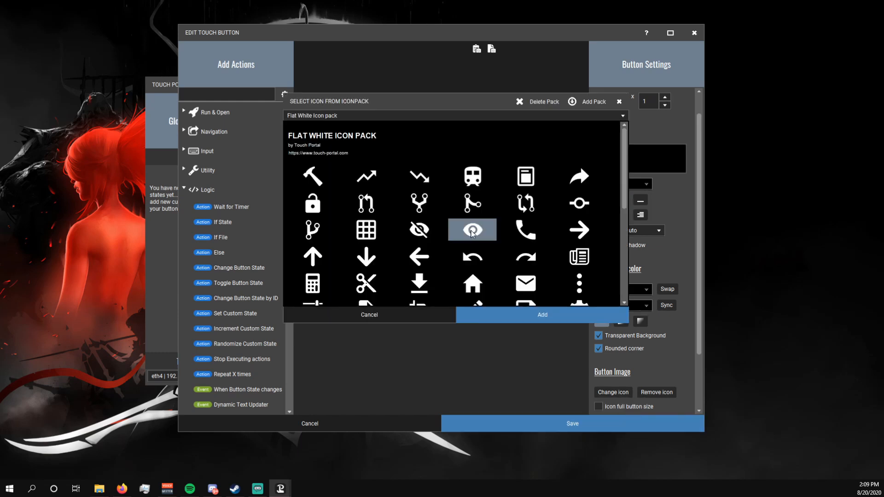
pyautogui.click(530, 318)
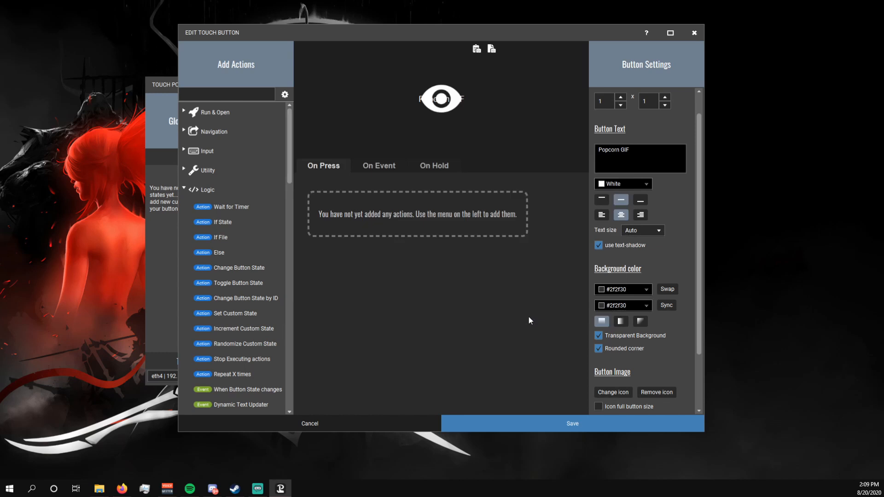
pyautogui.click(639, 200)
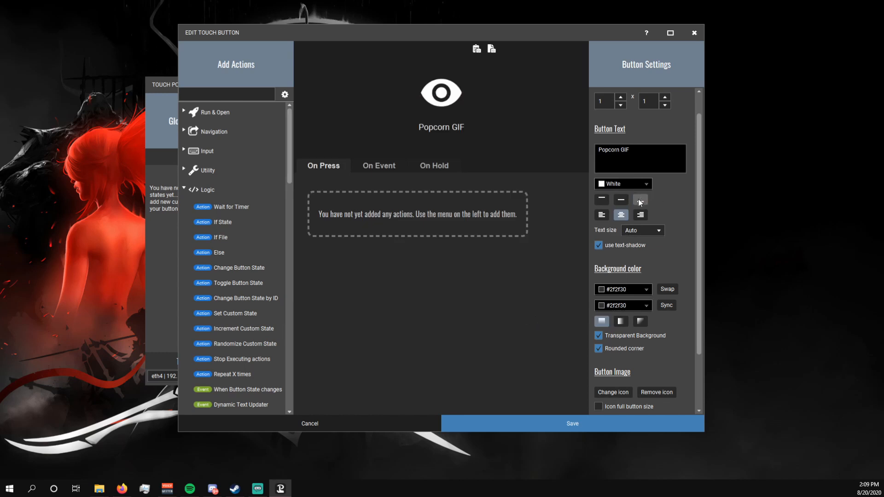
# - Add a Twitch chat message event to the button, triggered by Moderator, Subscriber, Staff, Administrator and Broadcaster instead of Everyone
pyautogui.click(375, 163)
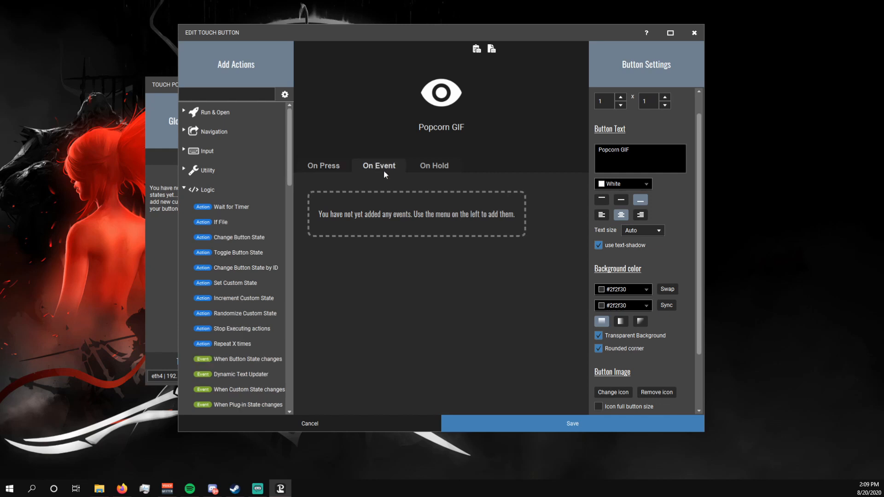
pyautogui.scroll(-20, 236, 197)
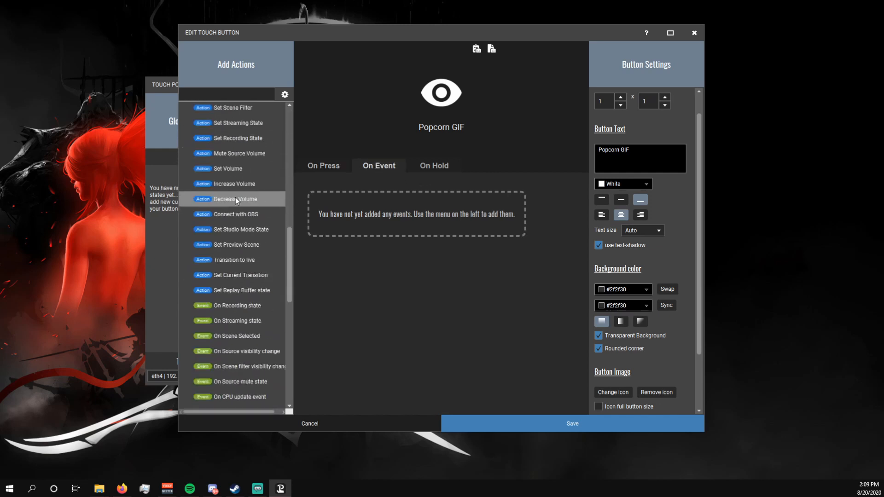
pyautogui.scroll(-3, 236, 197)
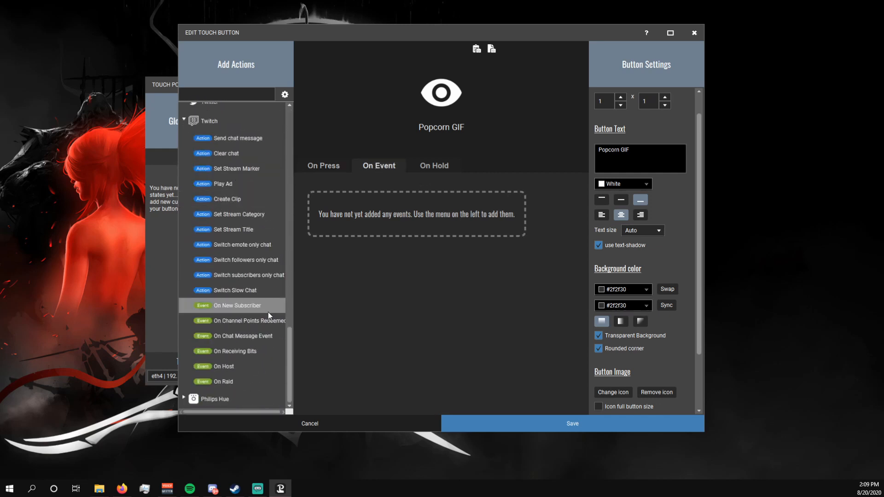
pyautogui.click(266, 338)
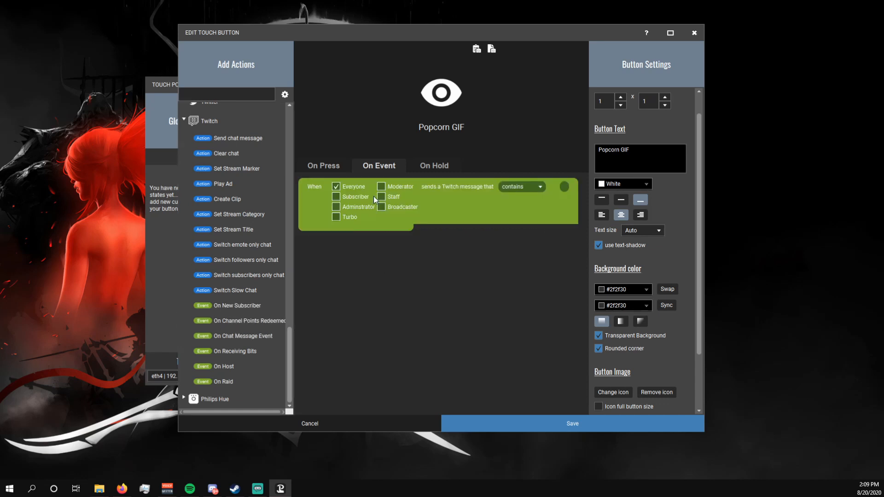
pyautogui.click(336, 188)
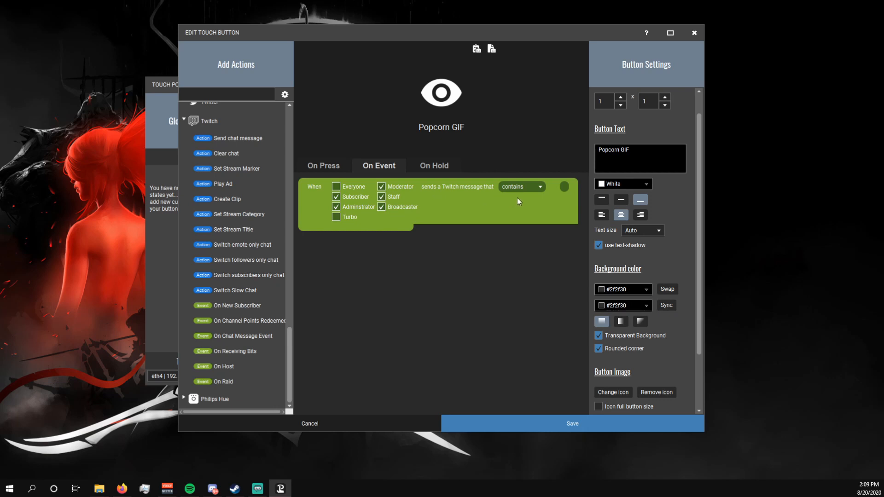
# - Set the chat event's condition to messages that contain "!popcorn"
pyautogui.click(530, 186)
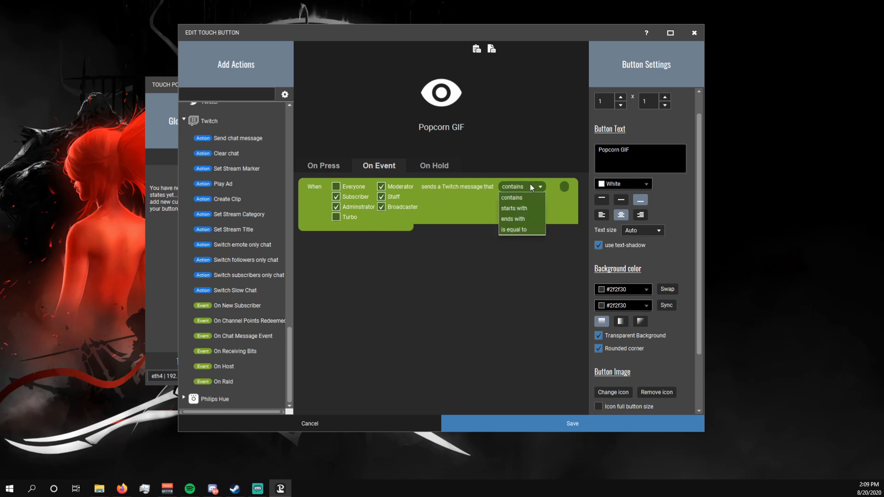
pyautogui.click(523, 197)
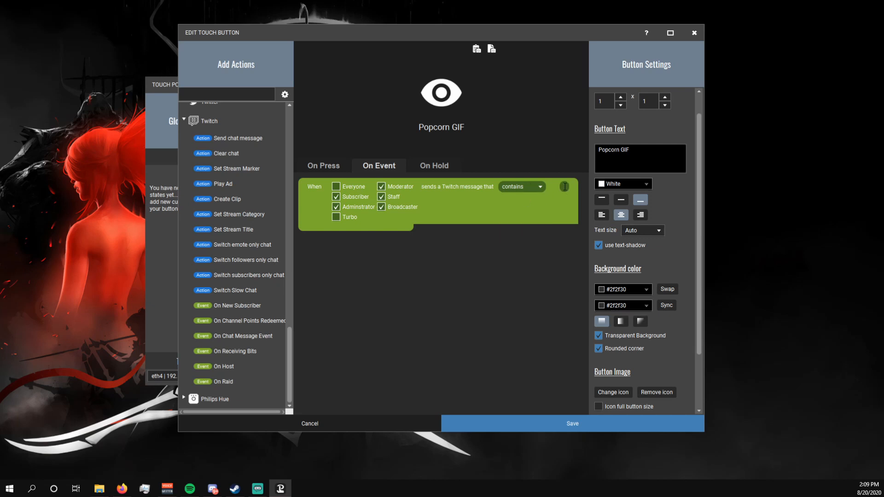
pyautogui.click(565, 187)
pyautogui.write('!popcorn')
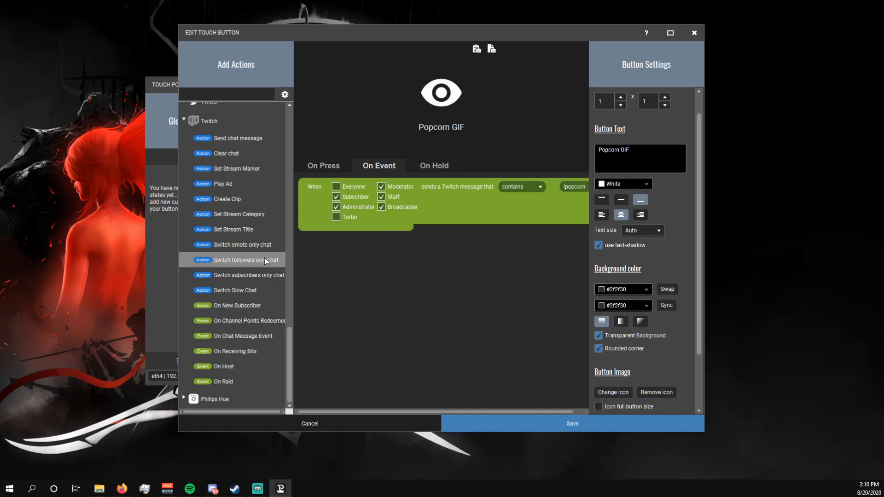
# - Add four OBS Source Visibility actions inside the chat message event
pyautogui.scroll(10, 265, 258)
pyautogui.scroll(2, 264, 259)
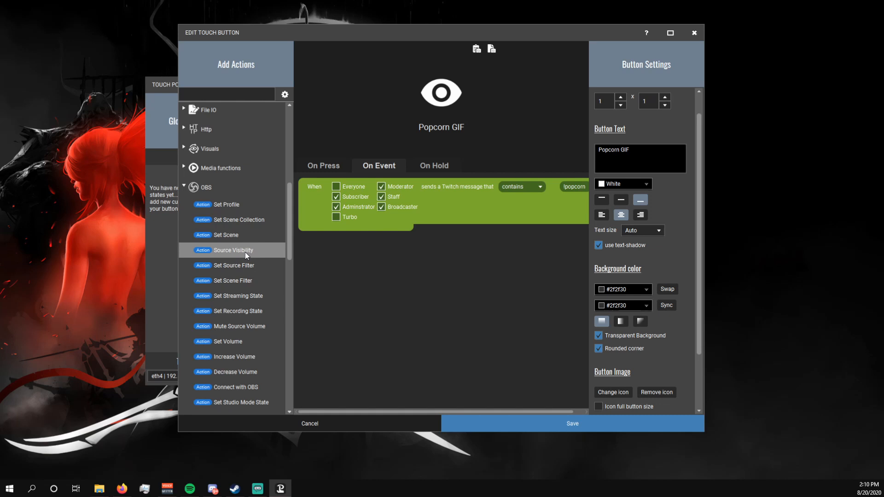
pyautogui.click(245, 252)
pyautogui.click(245, 253)
pyautogui.click(245, 253)
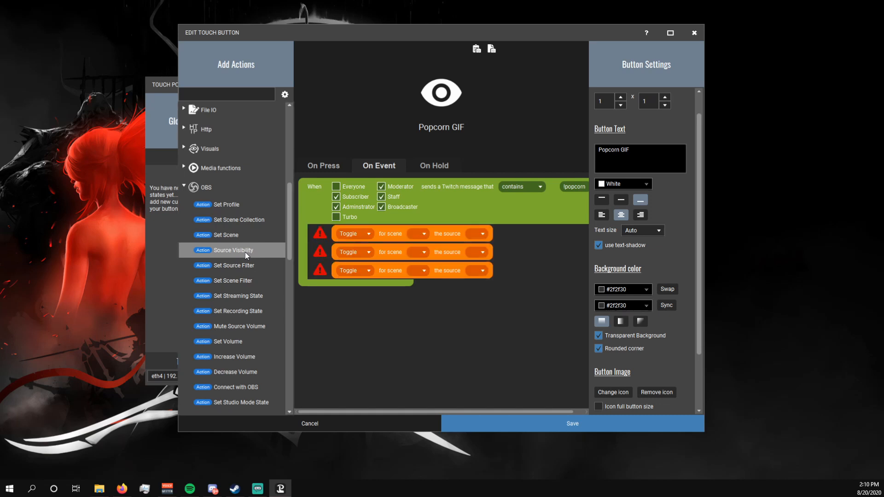
pyautogui.click(245, 253)
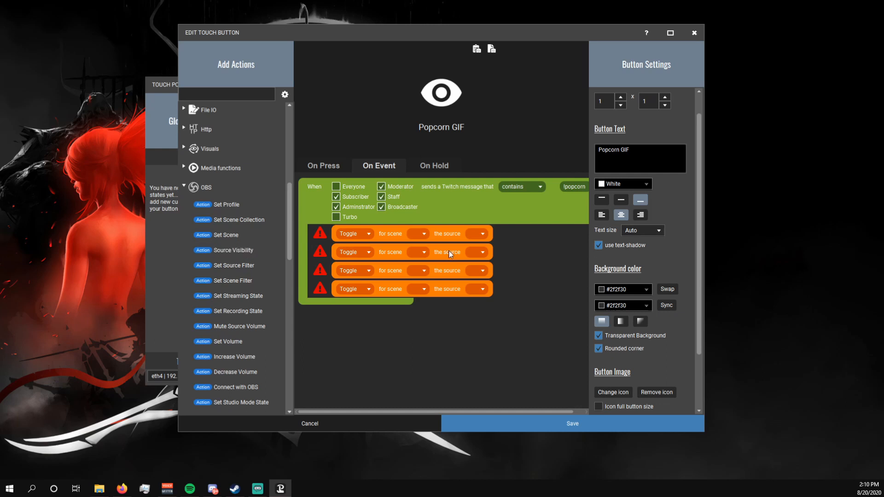
# - Set the scenes of the four visibility actions to Live Soon, Live, Just Chatting and BRB, in that order
pyautogui.click(422, 234)
pyautogui.click(422, 235)
pyautogui.click(423, 235)
pyautogui.click(423, 235)
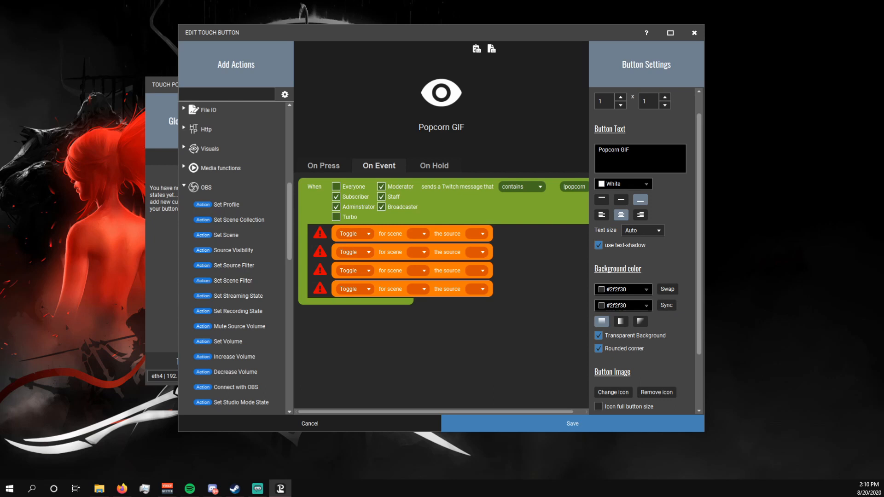
pyautogui.click(426, 233)
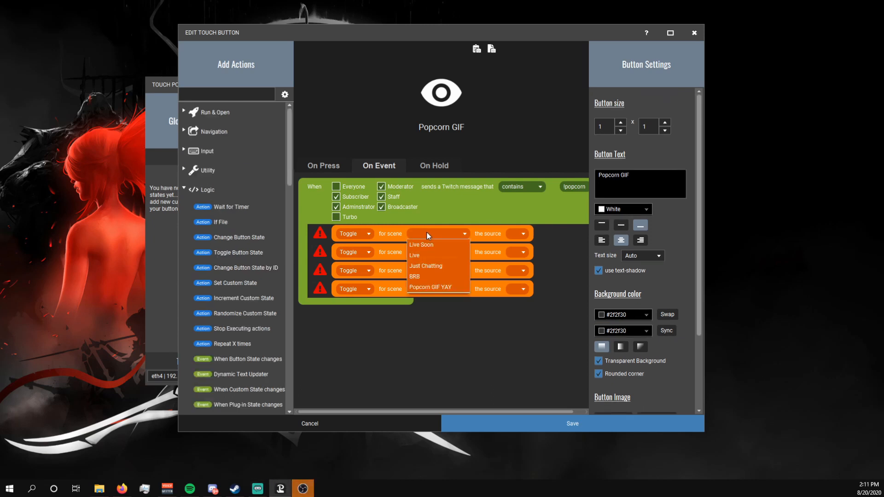
pyautogui.click(427, 246)
pyautogui.click(431, 252)
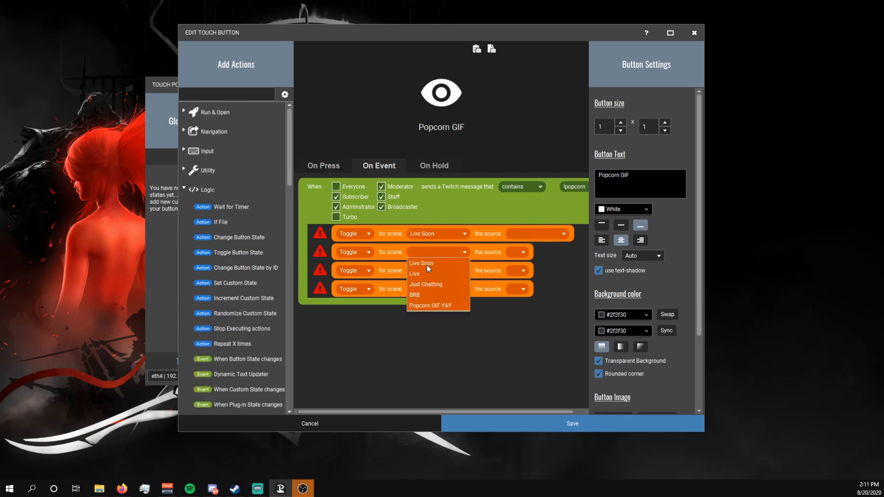
pyautogui.click(423, 274)
pyautogui.click(425, 271)
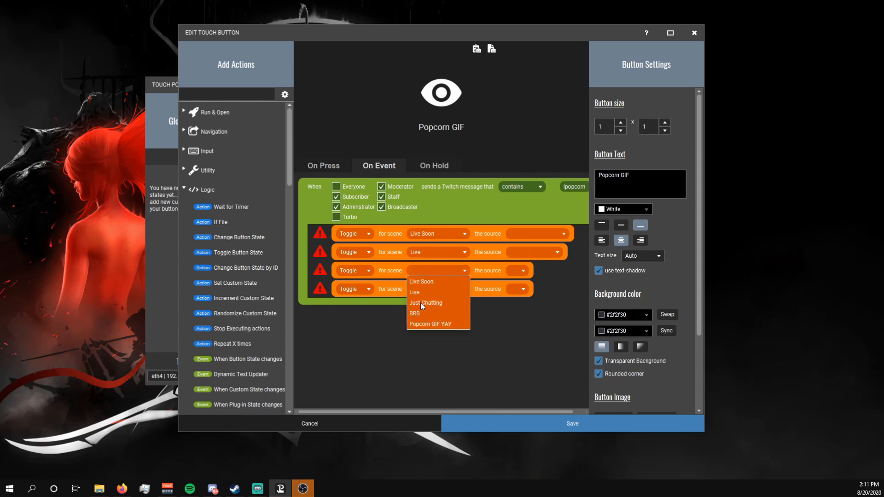
pyautogui.click(424, 303)
pyautogui.click(424, 291)
pyautogui.click(427, 332)
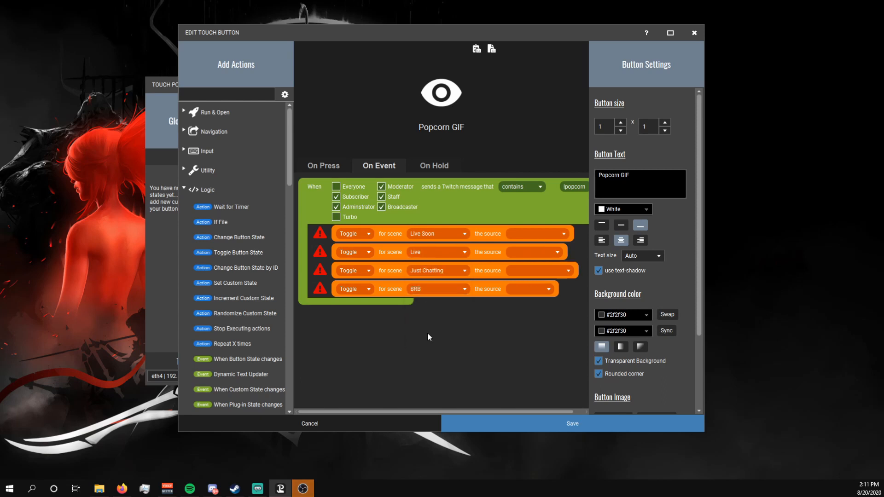
# - Choose Popcorn GIF YAY as the source in all four visibility actions
pyautogui.click(529, 233)
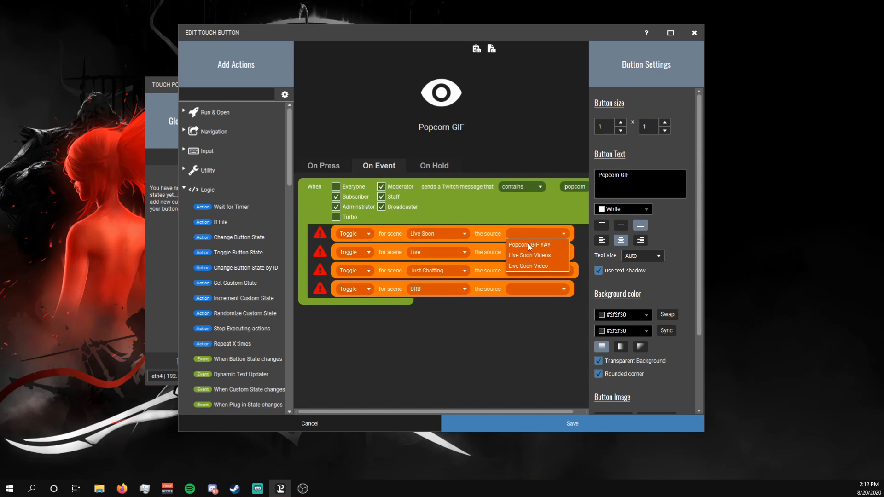
pyautogui.click(526, 244)
pyautogui.click(528, 252)
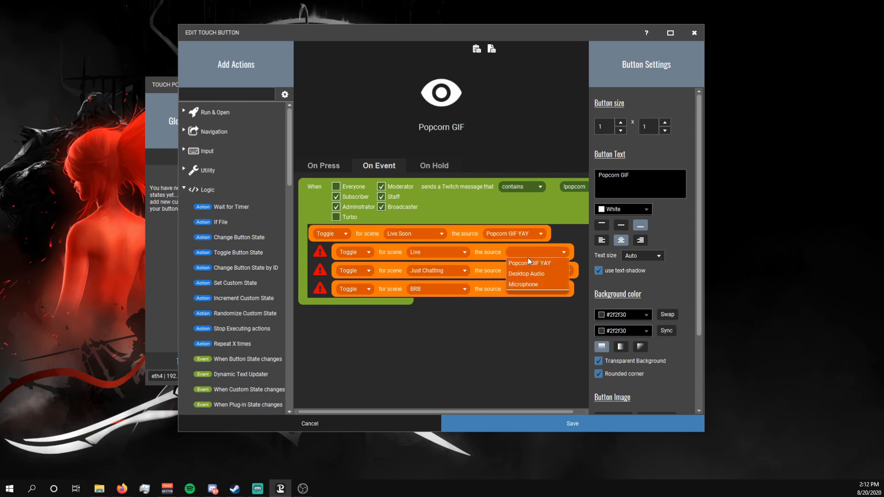
pyautogui.click(527, 263)
pyautogui.click(528, 270)
pyautogui.click(529, 281)
pyautogui.click(532, 289)
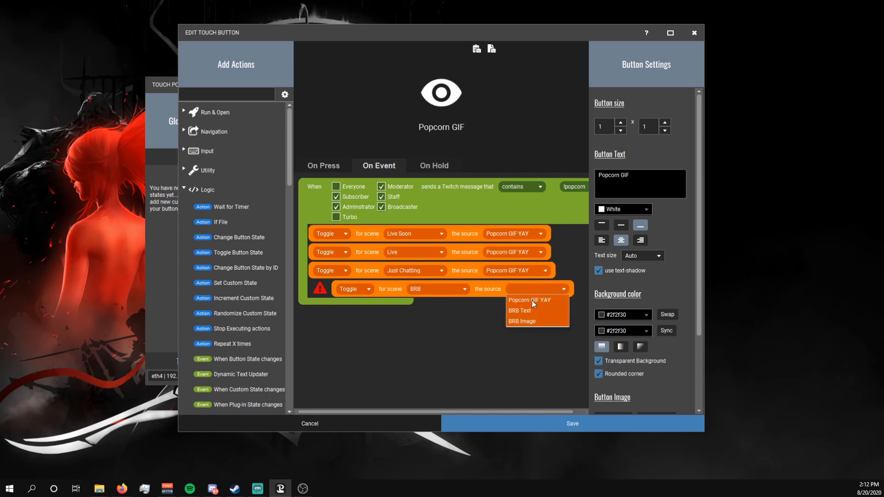
pyautogui.click(532, 300)
# - Change all four visibility actions from Toggle to Show
pyautogui.click(335, 234)
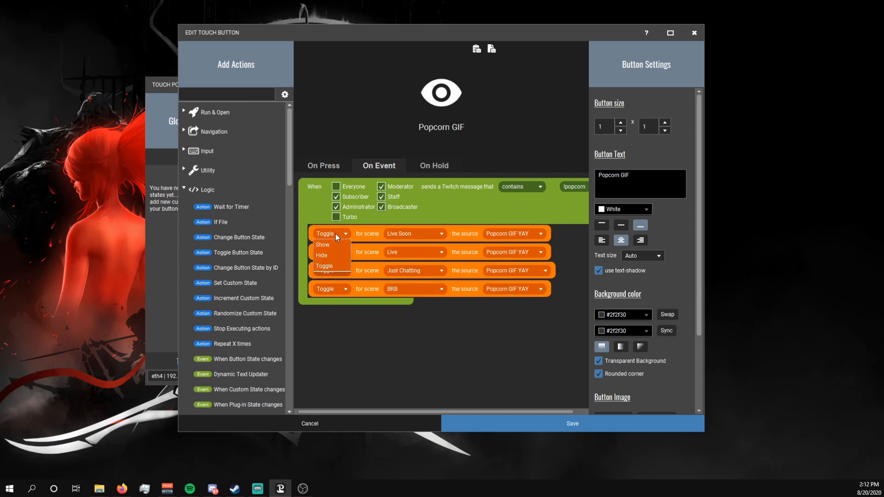
pyautogui.click(324, 244)
pyautogui.click(328, 252)
pyautogui.click(327, 263)
pyautogui.click(327, 270)
pyautogui.click(325, 281)
pyautogui.click(329, 289)
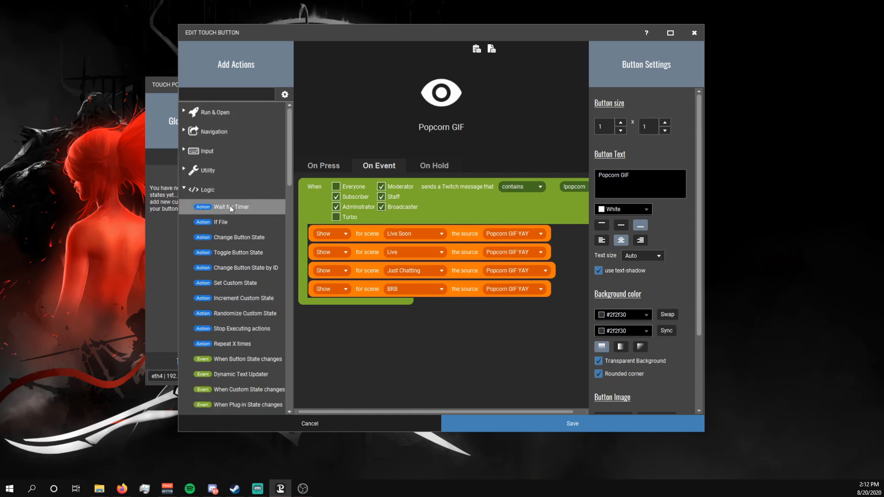
# - Add a Wait for Timer action after the four Show actions and set it to 5 seconds
pyautogui.moveTo(242, 208); pyautogui.dragTo(377, 304)
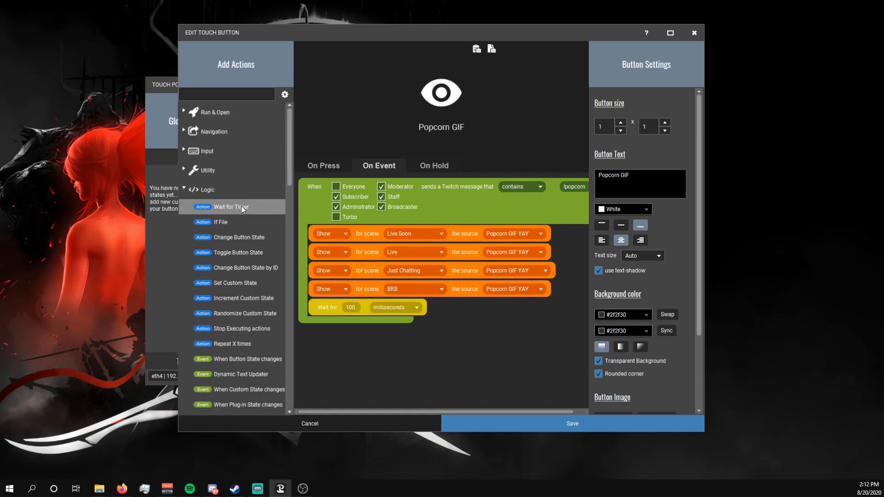
pyautogui.click(393, 308)
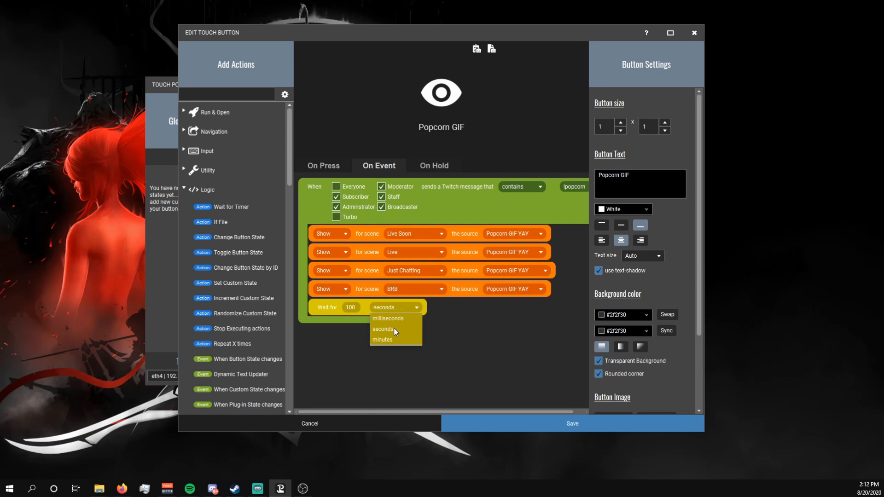
pyautogui.click(393, 328)
pyautogui.moveTo(359, 307); pyautogui.dragTo(341, 310)
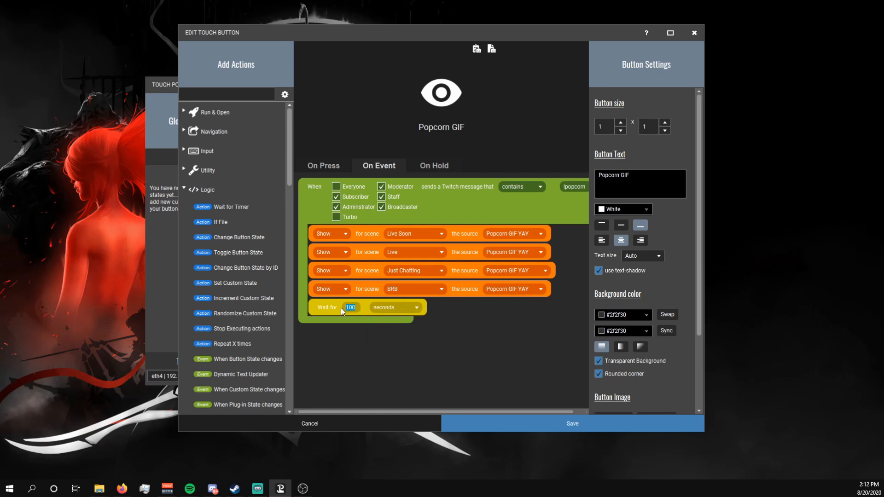
pyautogui.write('5')
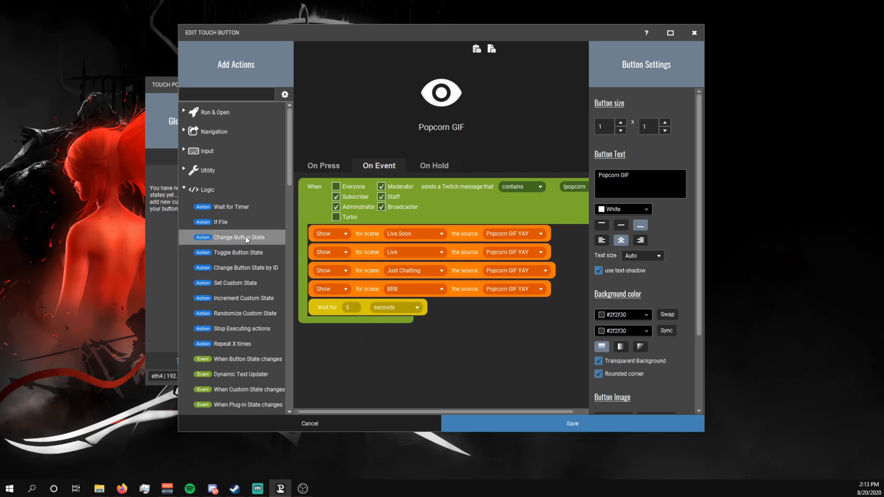
# - Add four OBS Source Visibility actions below the 5-second wait in the Twitch message event
pyautogui.scroll(-5, 246, 233)
pyautogui.scroll(-3, 245, 232)
pyautogui.scroll(2, 245, 231)
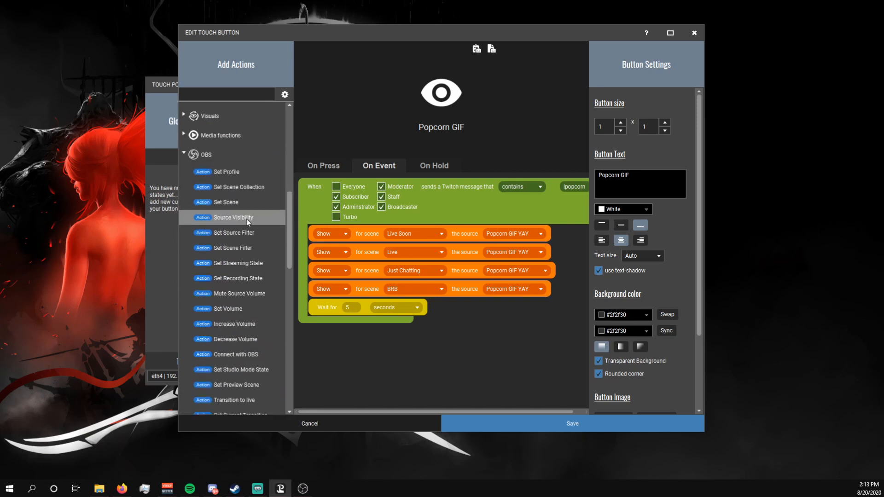
pyautogui.click(247, 219)
pyautogui.click(247, 219)
pyautogui.click(247, 219)
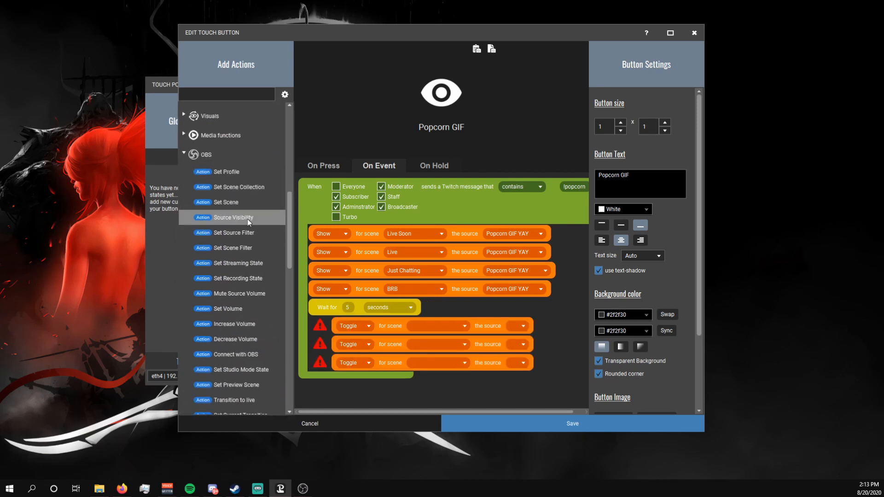
pyautogui.click(247, 219)
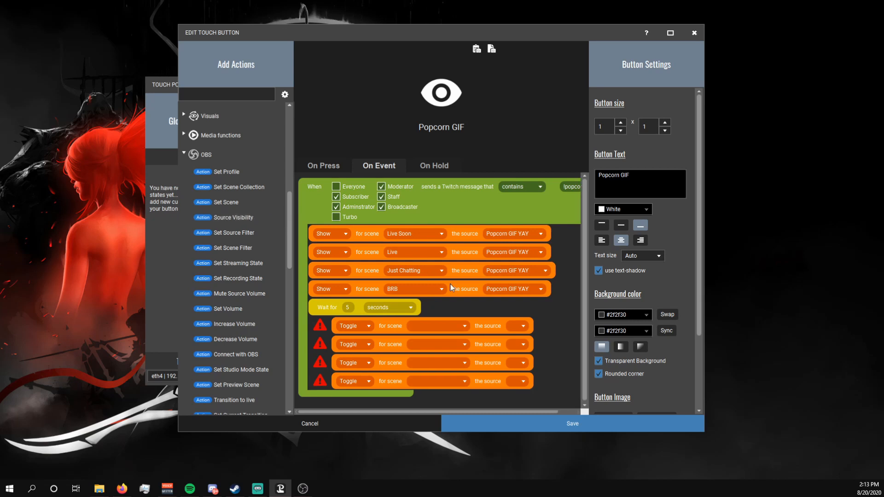
# - Set the scenes of the four visibility actions below the wait to Live Soon, Live, Just Chatting and BRB, in that order
pyautogui.click(437, 326)
pyautogui.click(433, 338)
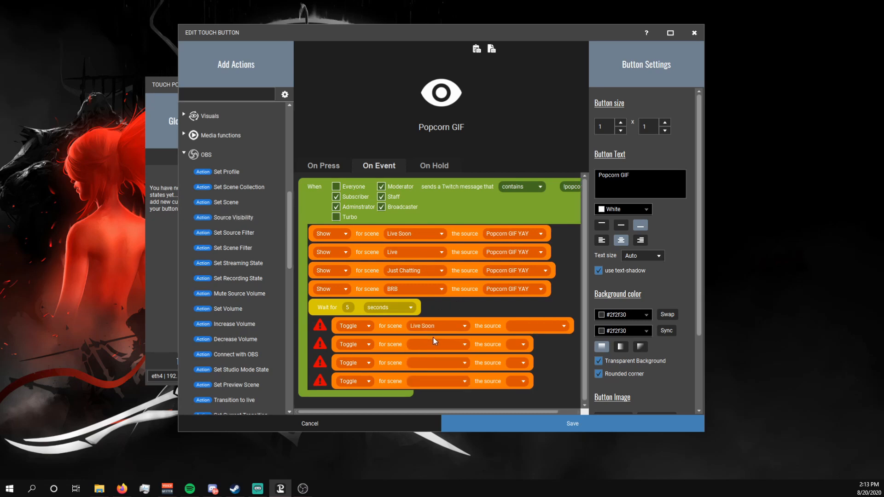
pyautogui.click(430, 341)
pyautogui.click(420, 362)
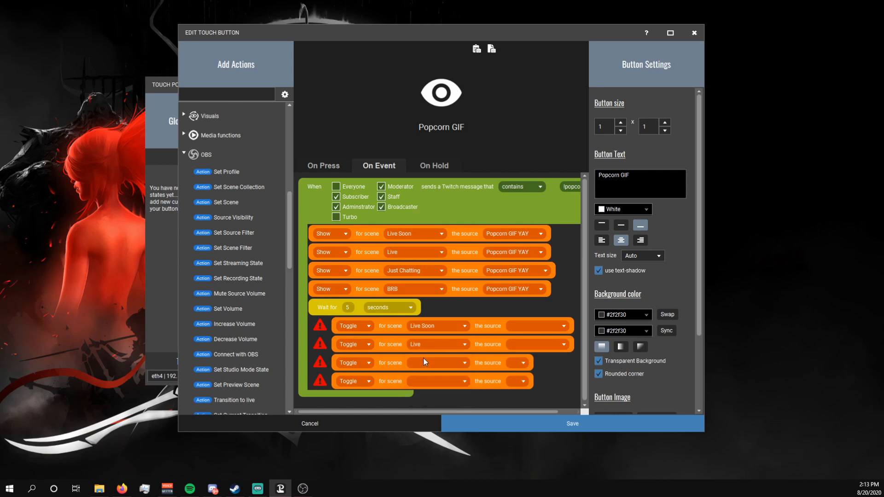
pyautogui.click(422, 363)
pyautogui.click(424, 394)
pyautogui.click(426, 382)
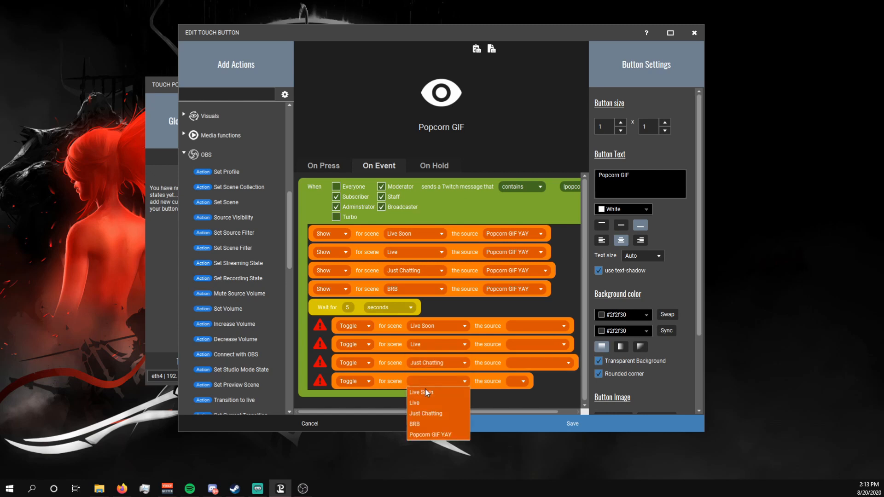
pyautogui.click(421, 421)
# - Choose Popcorn GIF YAY as the source in the four visibility actions below the wait
pyautogui.click(528, 328)
pyautogui.click(529, 347)
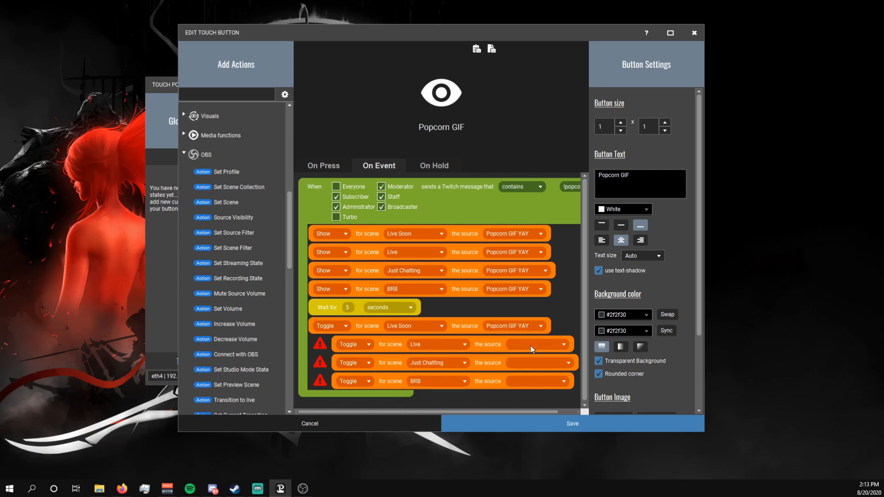
pyautogui.click(529, 356)
pyautogui.click(531, 363)
pyautogui.click(532, 374)
pyautogui.click(531, 381)
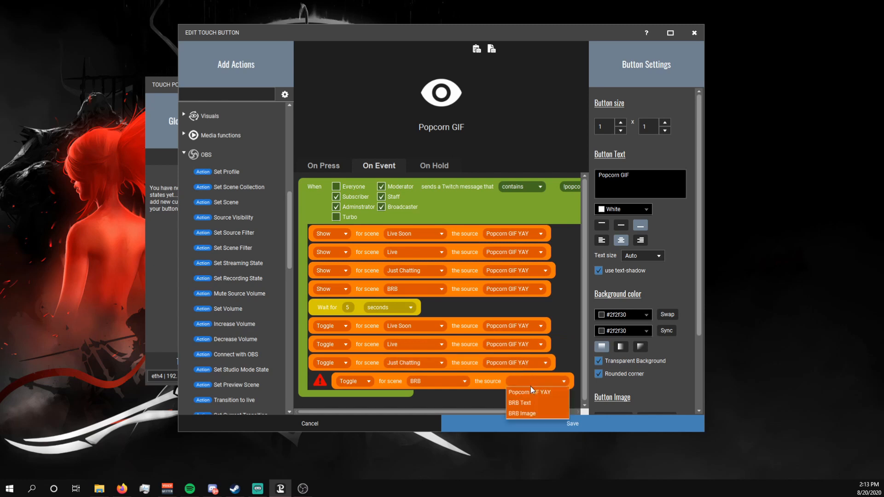
pyautogui.click(531, 393)
# - Change the four visibility actions below the wait from Toggle to Hide and save the button
pyautogui.click(336, 328)
pyautogui.click(327, 345)
pyautogui.click(329, 366)
pyautogui.click(330, 364)
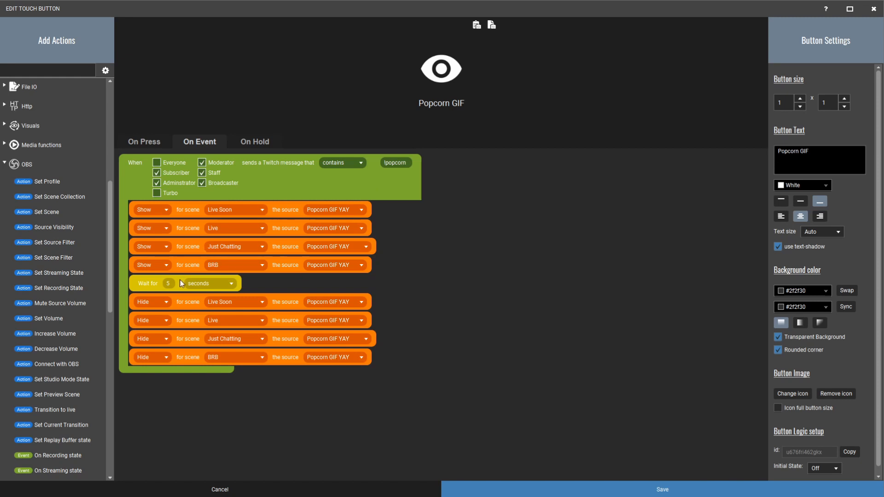
pyautogui.moveTo(181, 340); pyautogui.dragTo(197, 366)
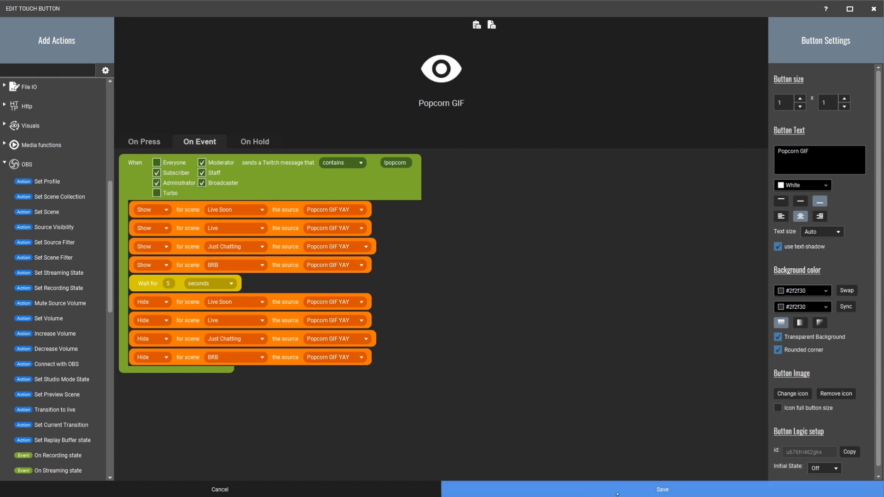
pyautogui.click(657, 492)
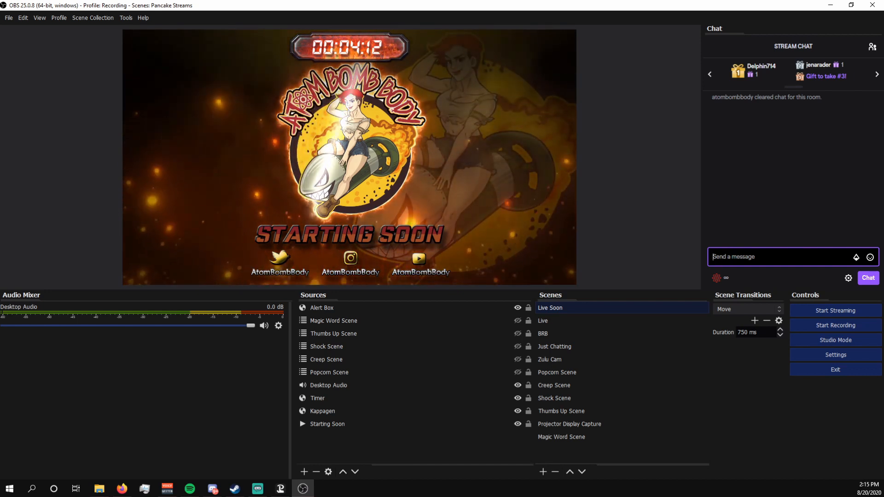
# - Test the trigger in OBS by sending !popcorn in the stream chat with the Live Soon scene active
pyautogui.write('!')
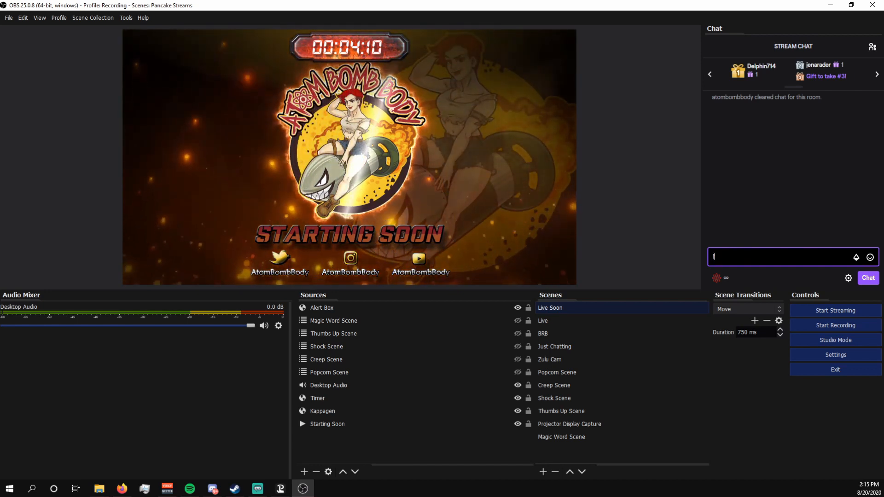
pyautogui.write('popcorn')
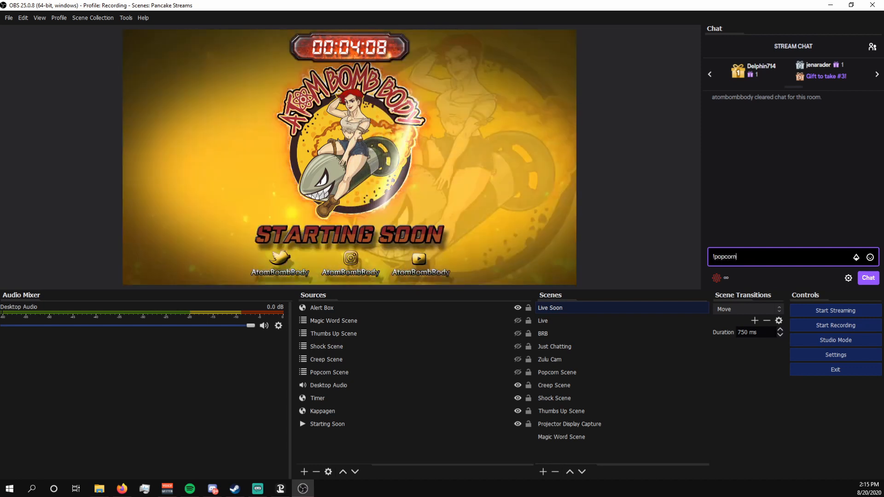
pyautogui.press('Return')
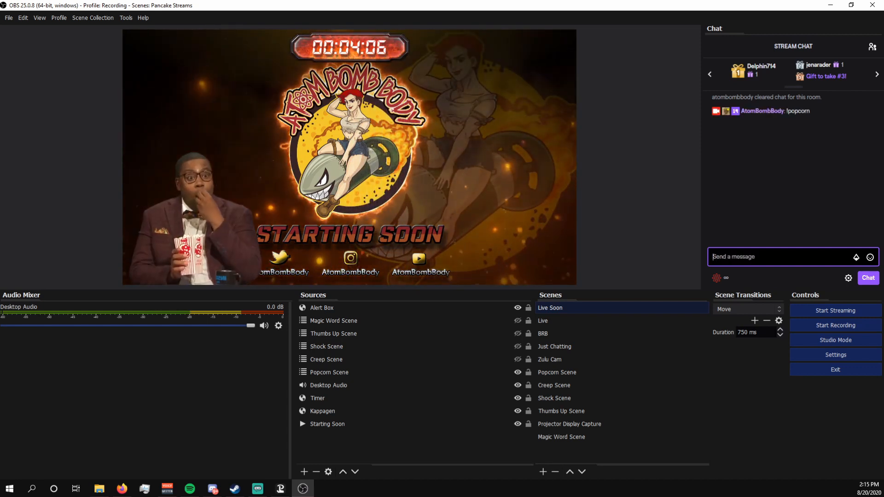